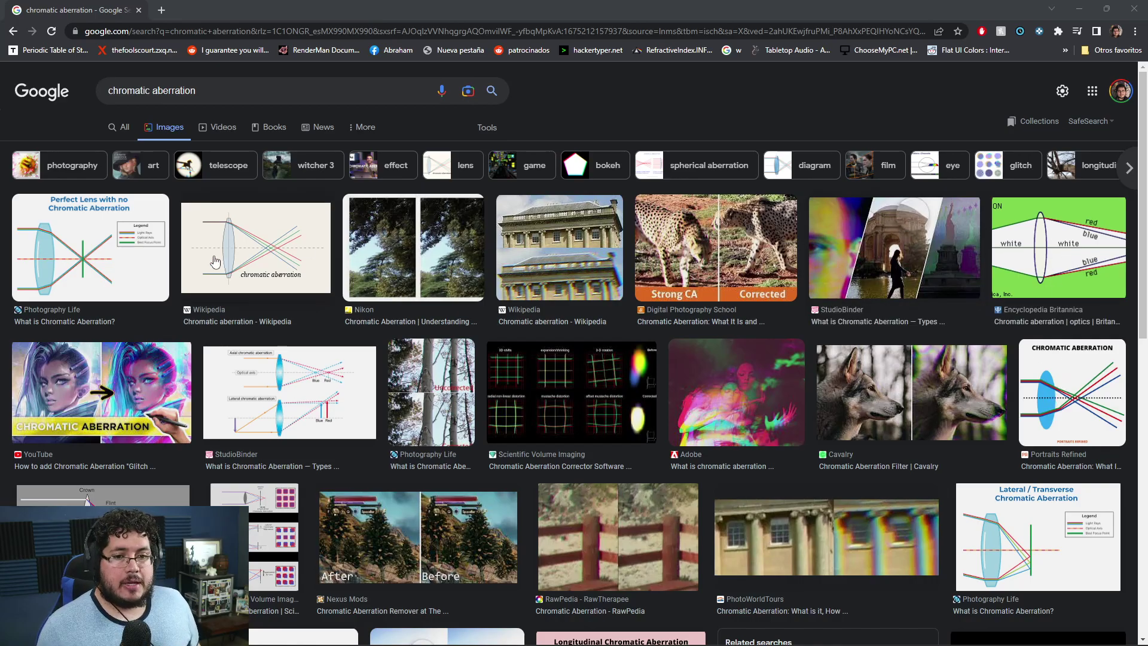
Step: Preview the Wikipedia, Photography Life and StudioBinder aberration diagrams, then the Cavalry wolf comparison
left_click(256, 248)
left_click(161, 159)
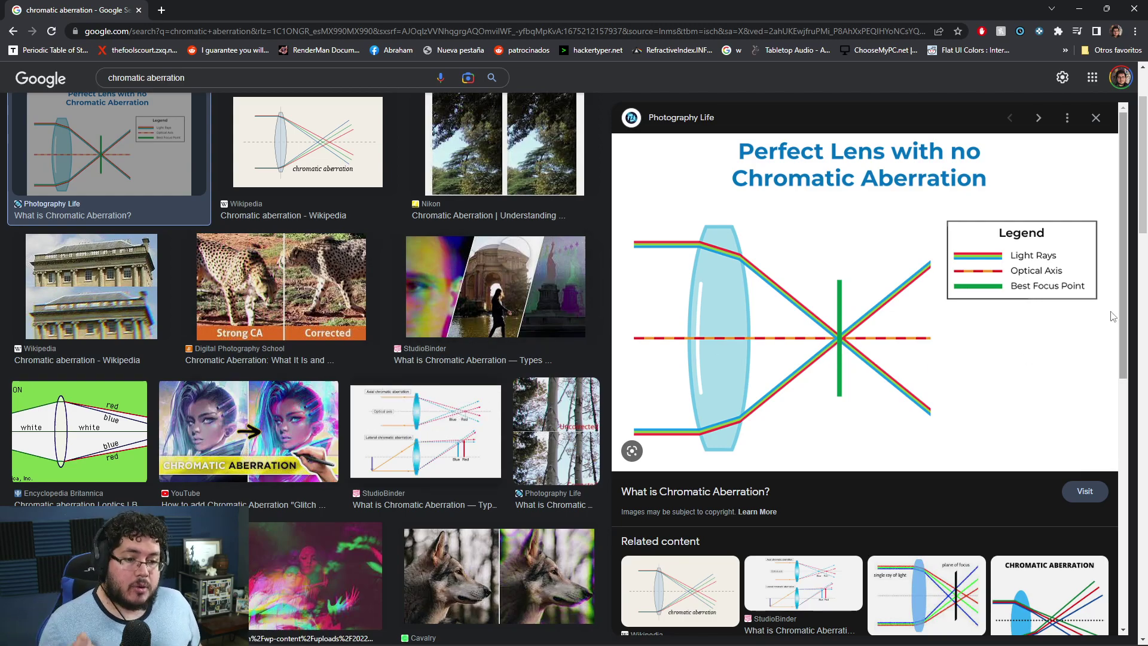
left_click(398, 429)
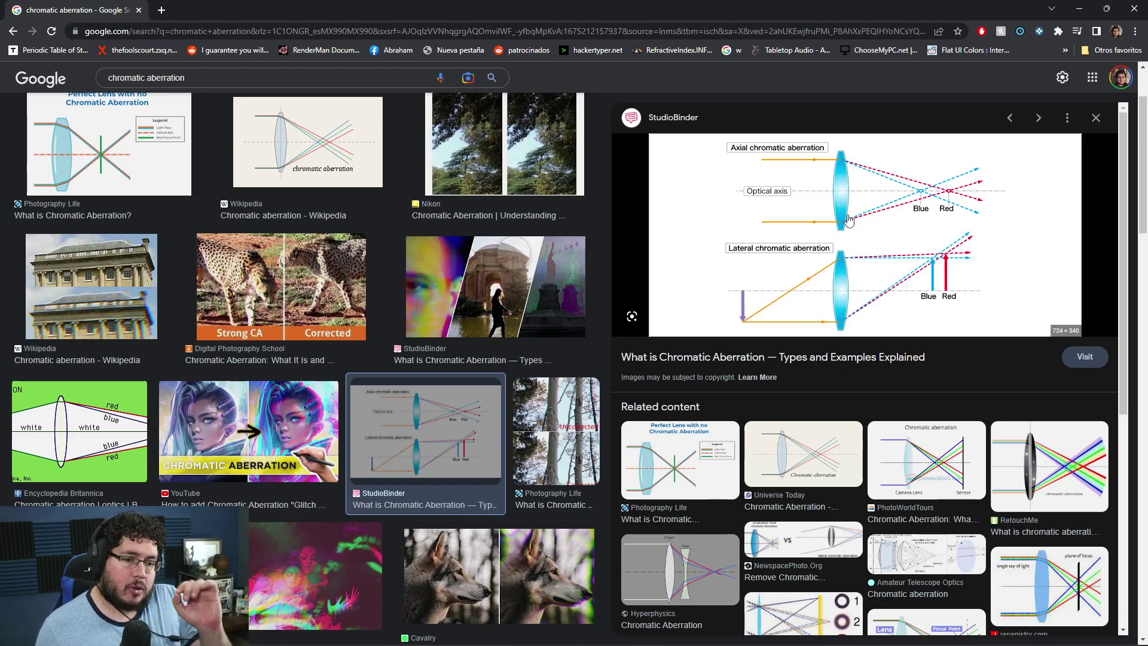
key("Down")
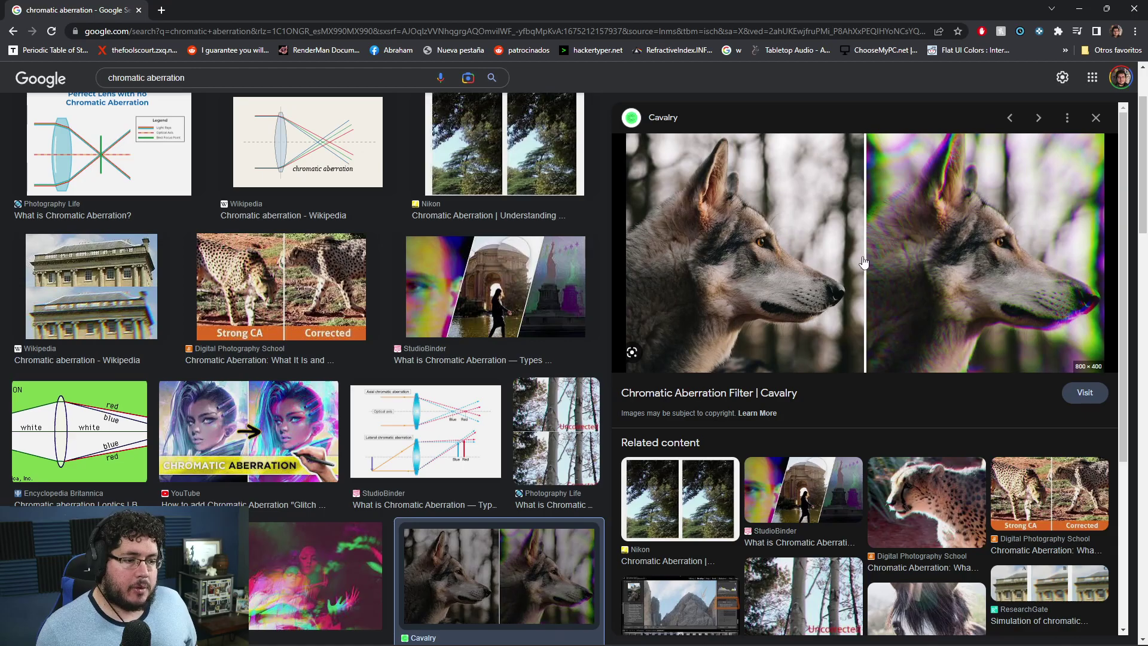
Step: Check the Maya scene against the forum post's squashed-sphere lens steps
left_click(1079, 9)
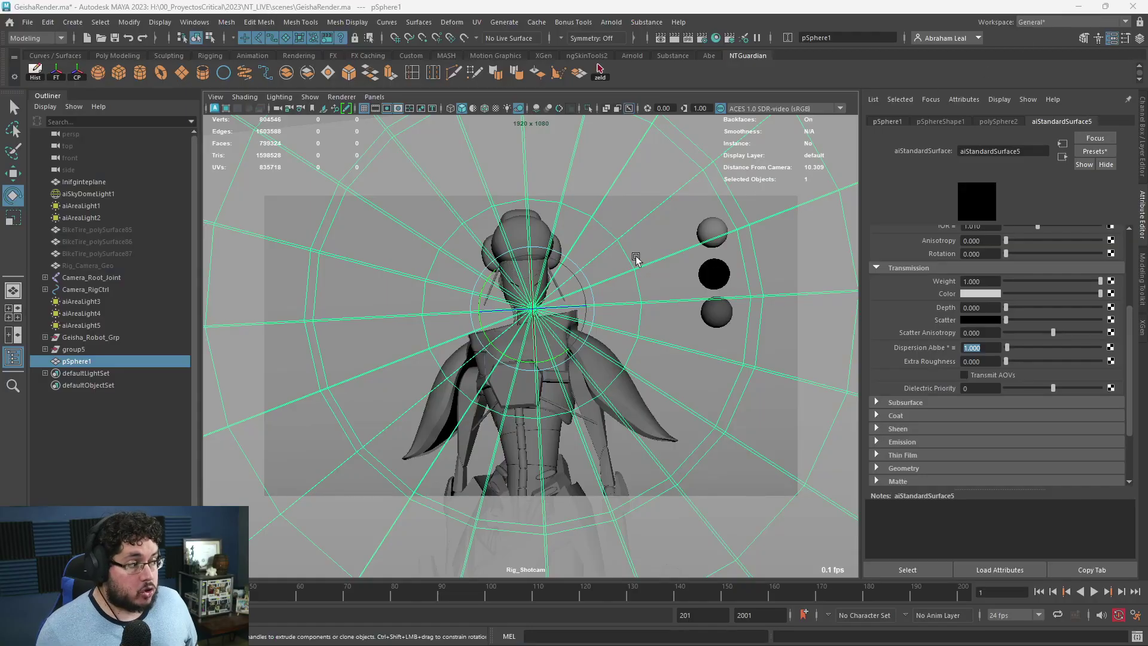
left_click_drag(597, 251, 648, 278)
left_click(629, 275)
key("alt+Tab")
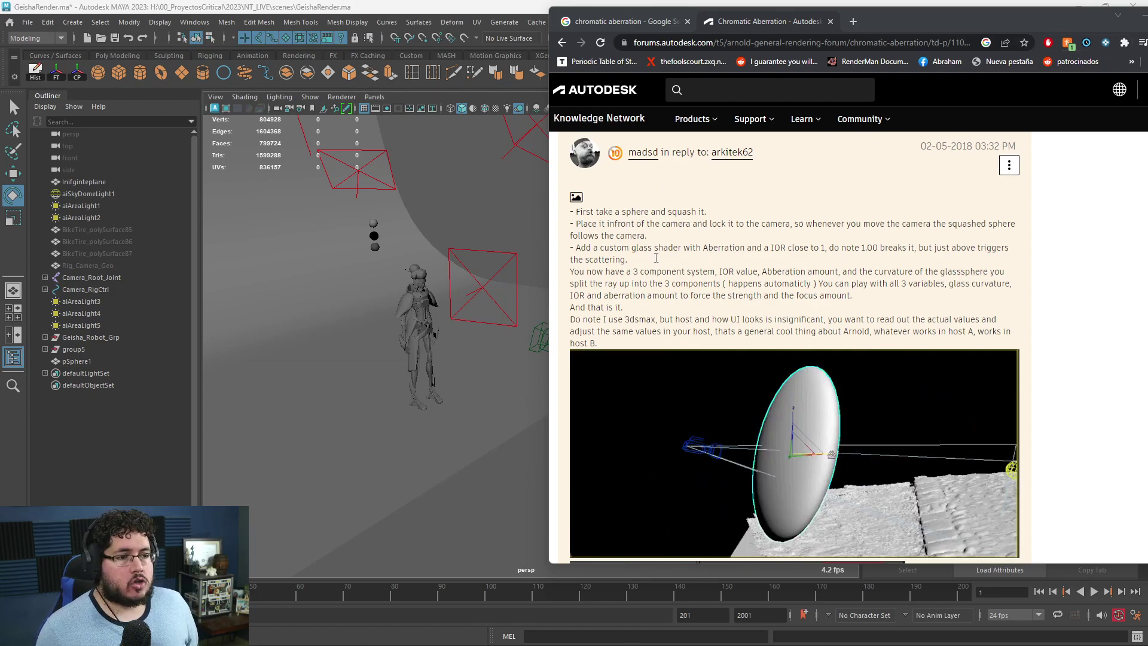
left_click(1117, 15)
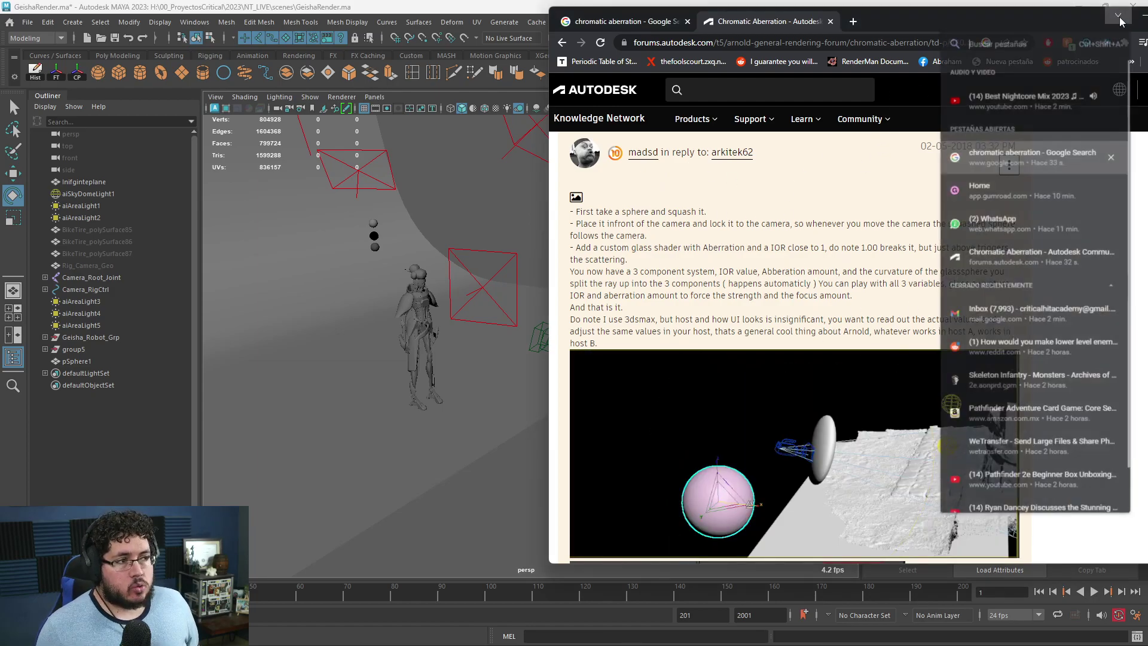
key("alt+Tab")
Step: Scale pSphere1 flat into a thin glass disc in front of the camera
left_click_drag(643, 266, 546, 325, "alt")
left_click(523, 277)
key("r")
key("w")
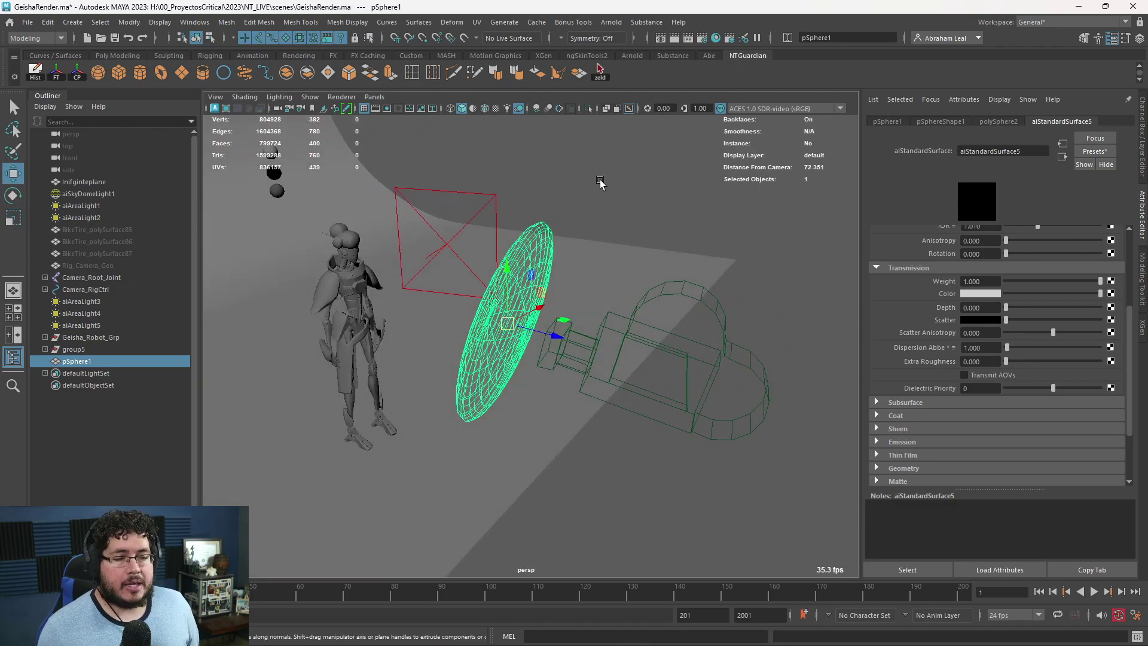
Step: Select the lens disc pSphere1 to show its aiStandardSurface5 material
left_click(525, 257)
left_click(548, 258)
left_click_drag(547, 257, 553, 259, "alt")
right_click_drag(539, 208, 562, 215)
left_click(562, 218)
left_click(554, 217)
left_click(563, 222)
left_click(563, 222)
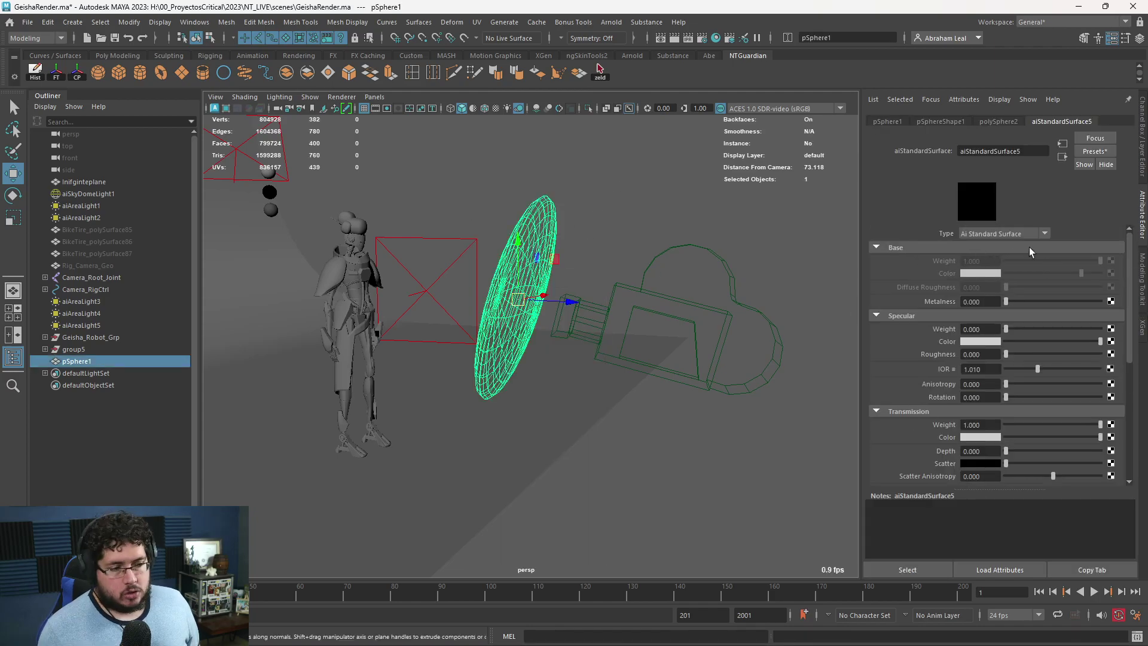
Step: Set aiStandardSurface5 Dispersion Abbe to 0 and IOR to 1.5
scroll(922, 413, "down", 2)
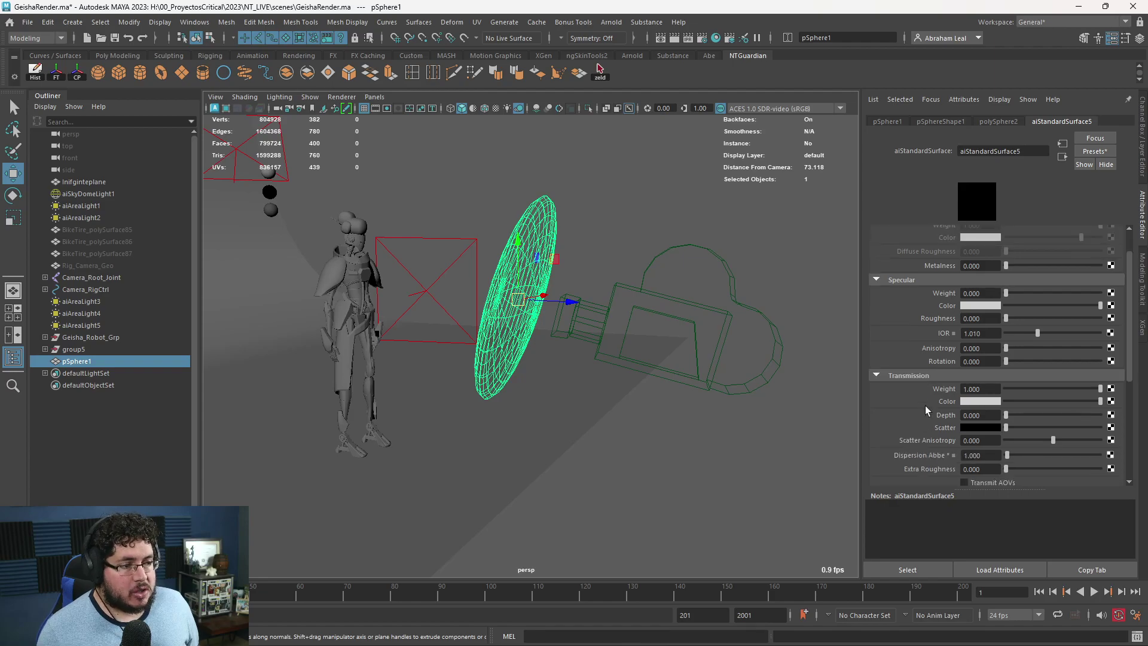
left_click(980, 456)
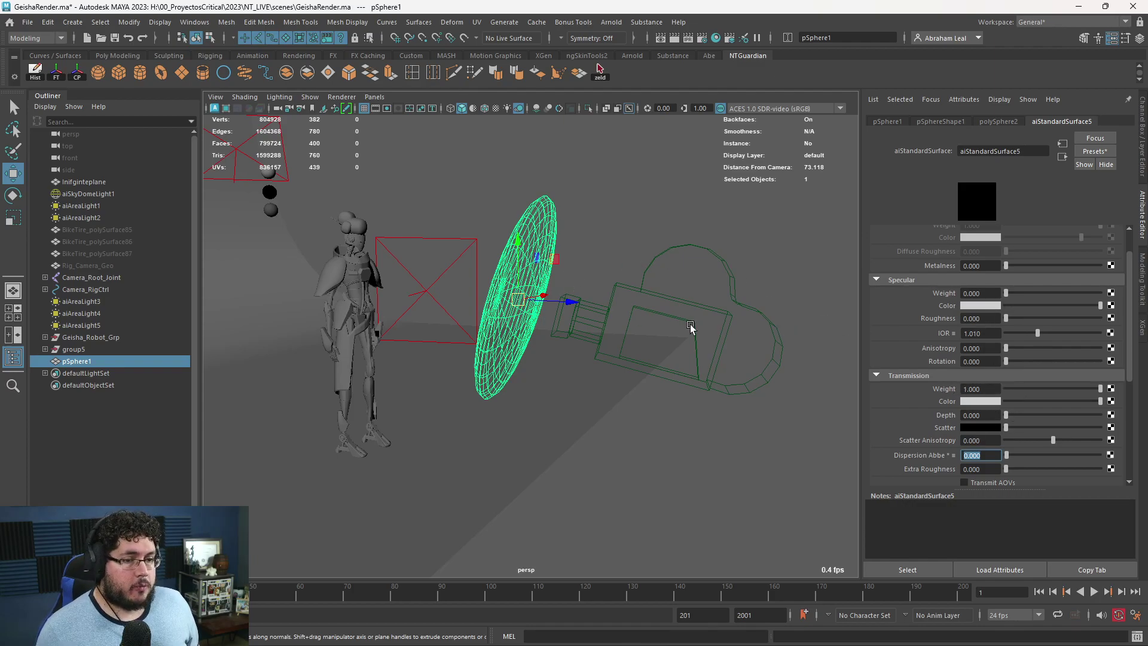
left_click(992, 334)
type("1.5")
key("Return")
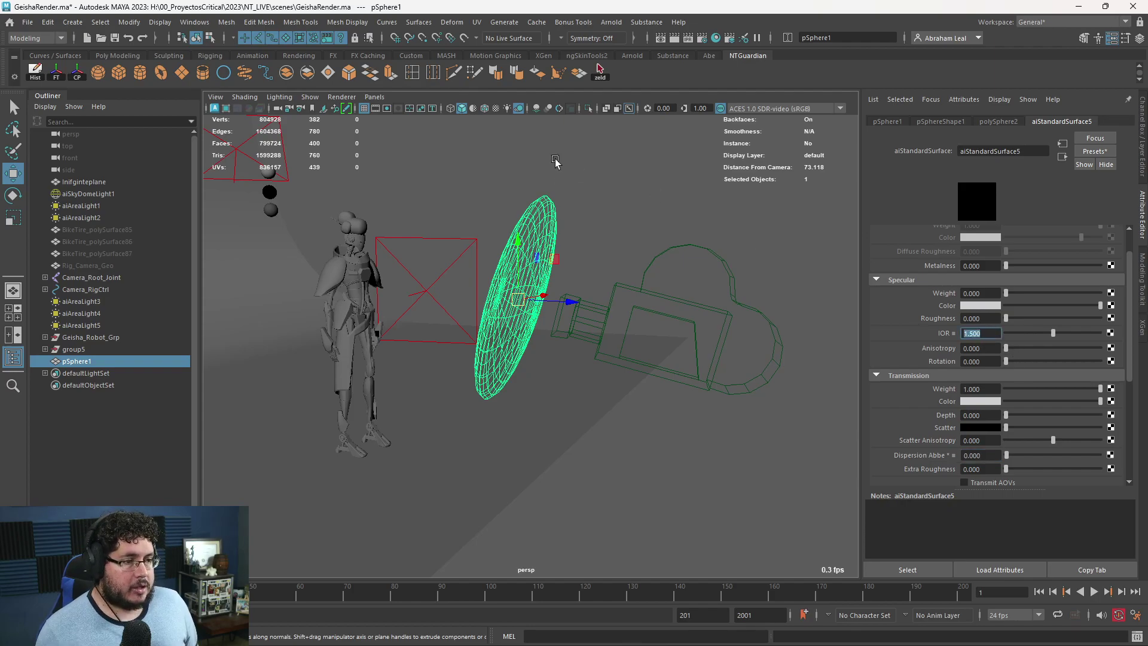
Step: Select Rig_Shotcam and render it in Arnold RenderView
left_click_drag(751, 256, 693, 276)
left_click(609, 24)
left_click(621, 46)
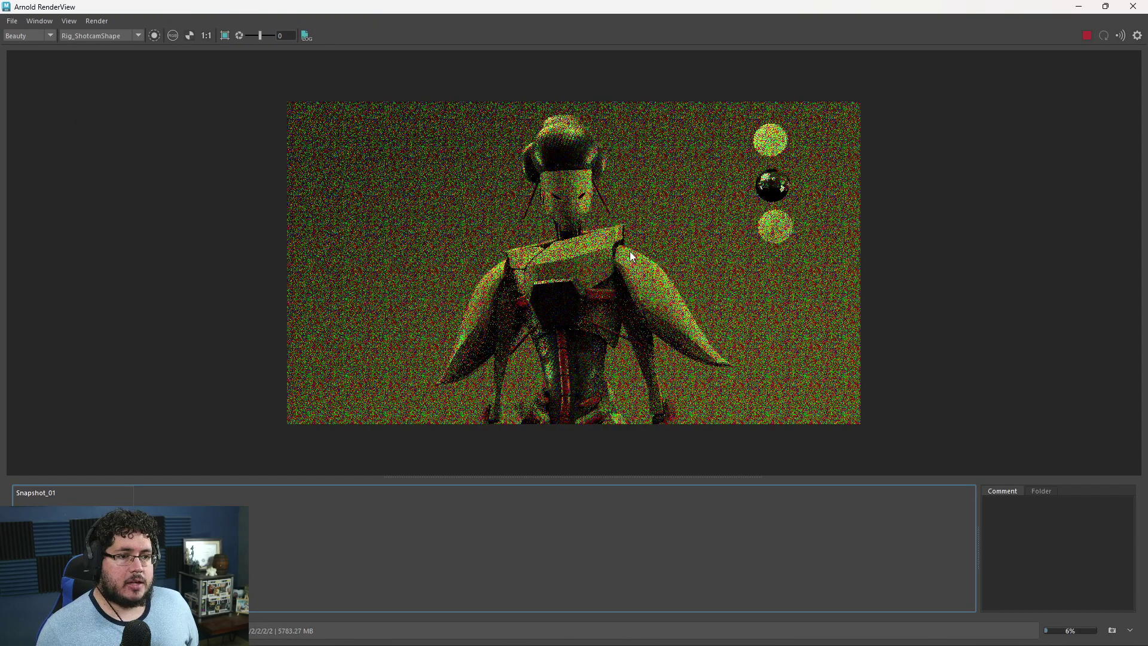
Step: Halt the noisy Rig_ShotcamShape test render and close the RenderView window
scroll(632, 256, "up", 4)
scroll(632, 256, "down", 4)
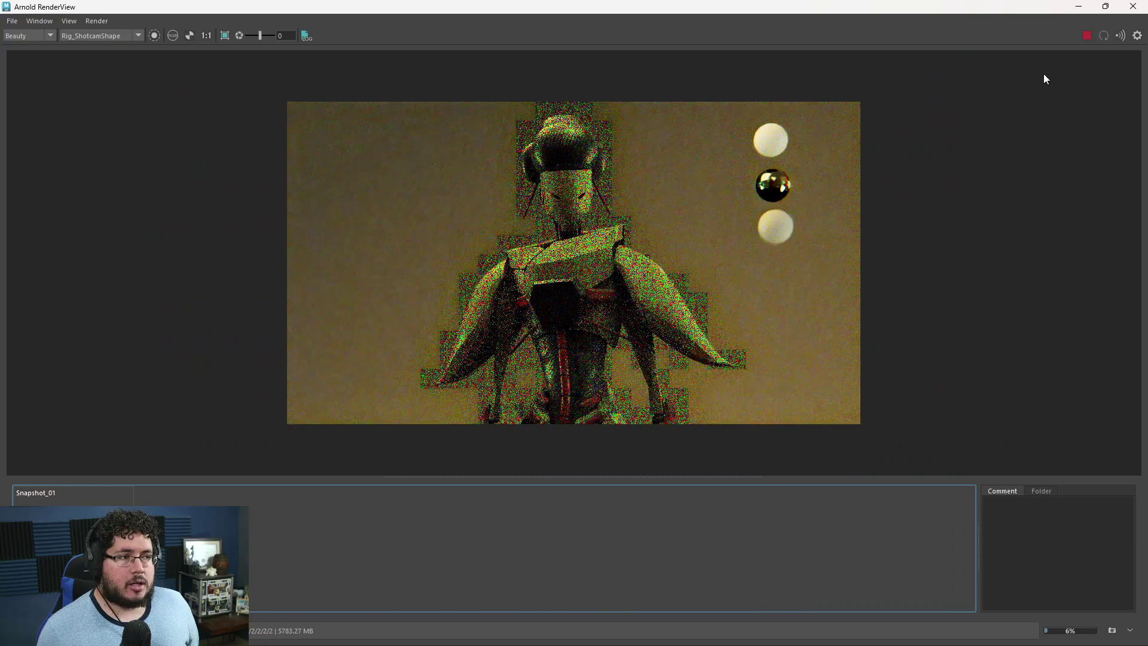
left_click(1087, 36)
scroll(704, 204, "up", 4)
scroll(533, 197, "down", 4)
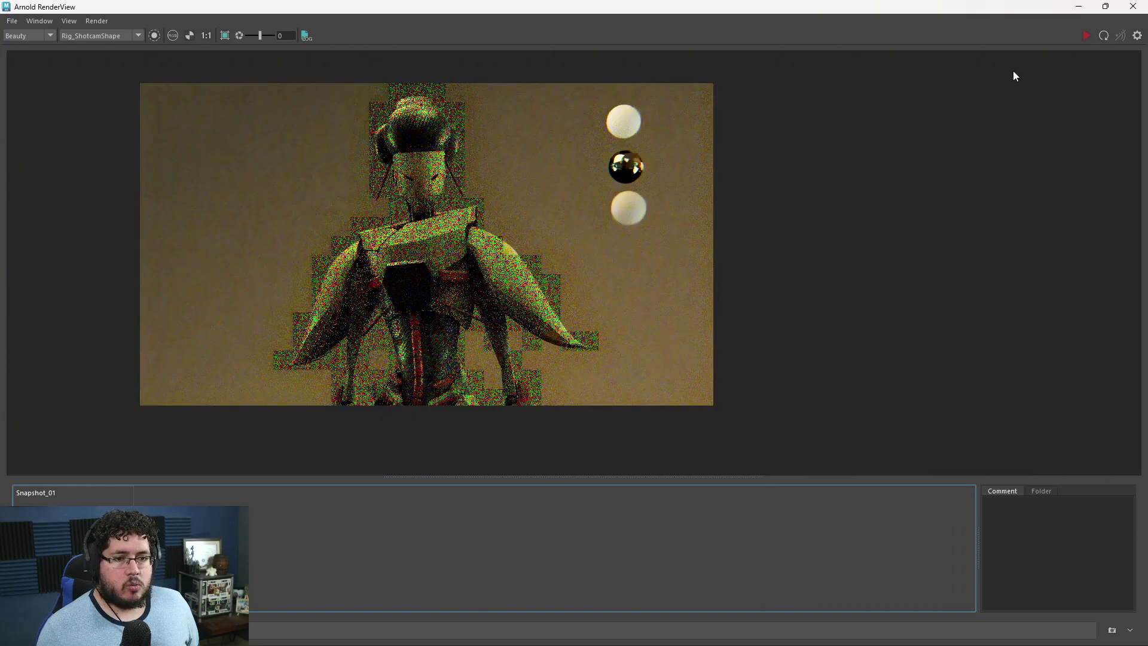
left_click(1079, 7)
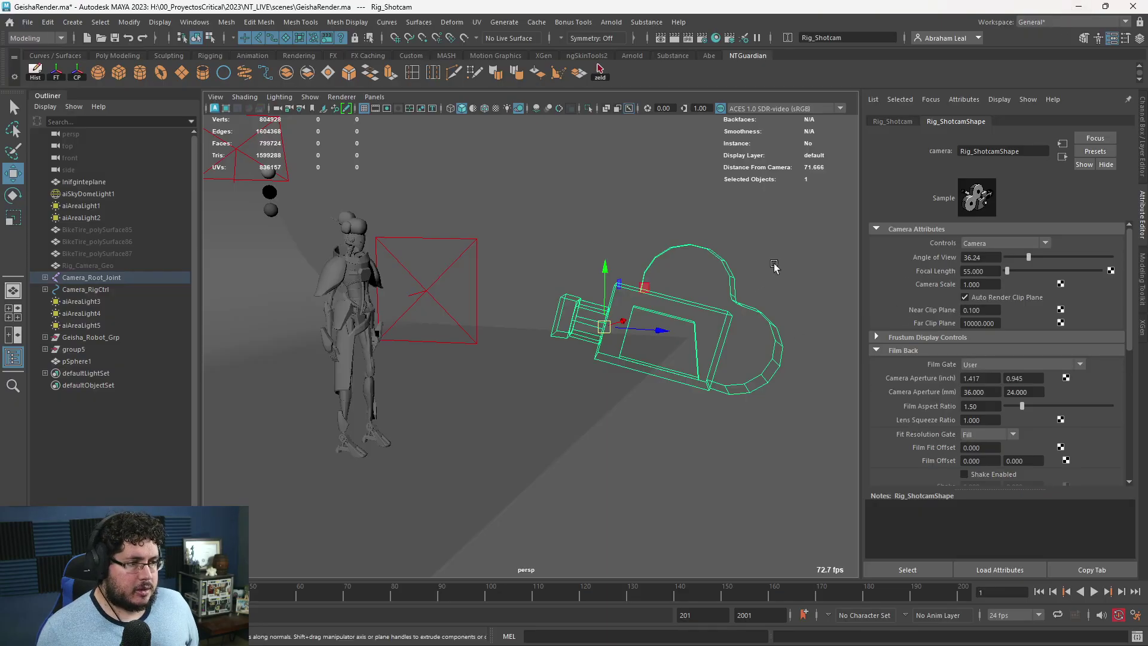
Step: Assign a new aiStandardSurface material to pSphere1
left_click(502, 286)
left_click(544, 272)
right_click_drag(526, 245, 511, 408)
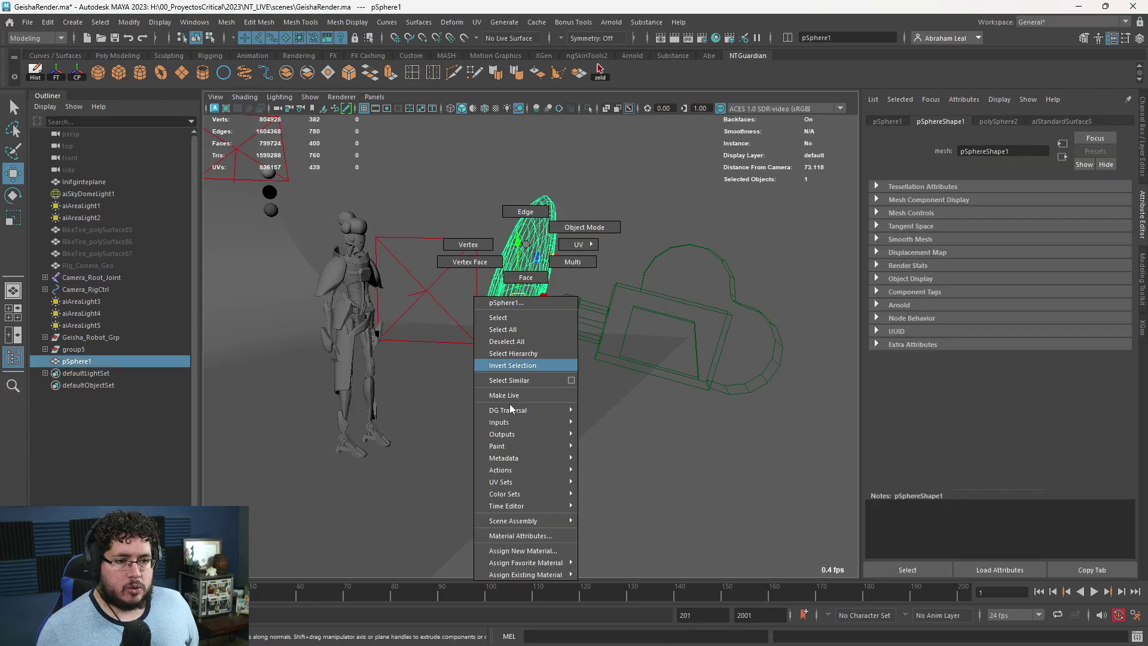
left_click(521, 550)
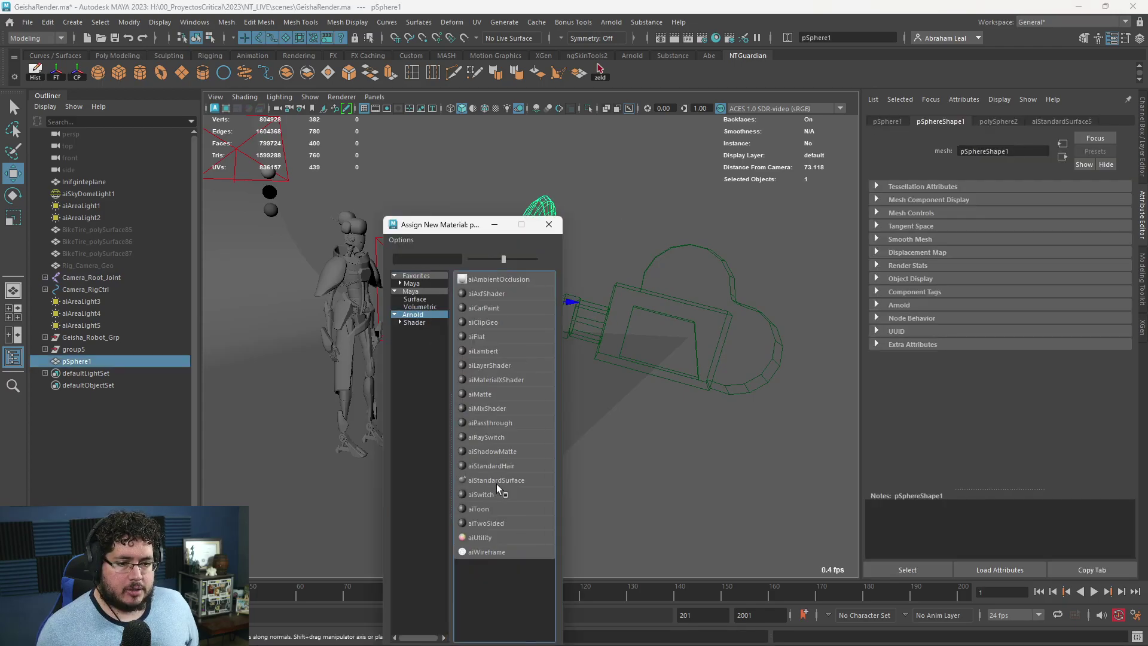
left_click(496, 481)
Step: Set Base Weight 0 and Transmission Weight 1, then re-render in Arnold RenderView
left_click_drag(1024, 260, 998, 262)
left_click_drag(1007, 429, 1103, 426)
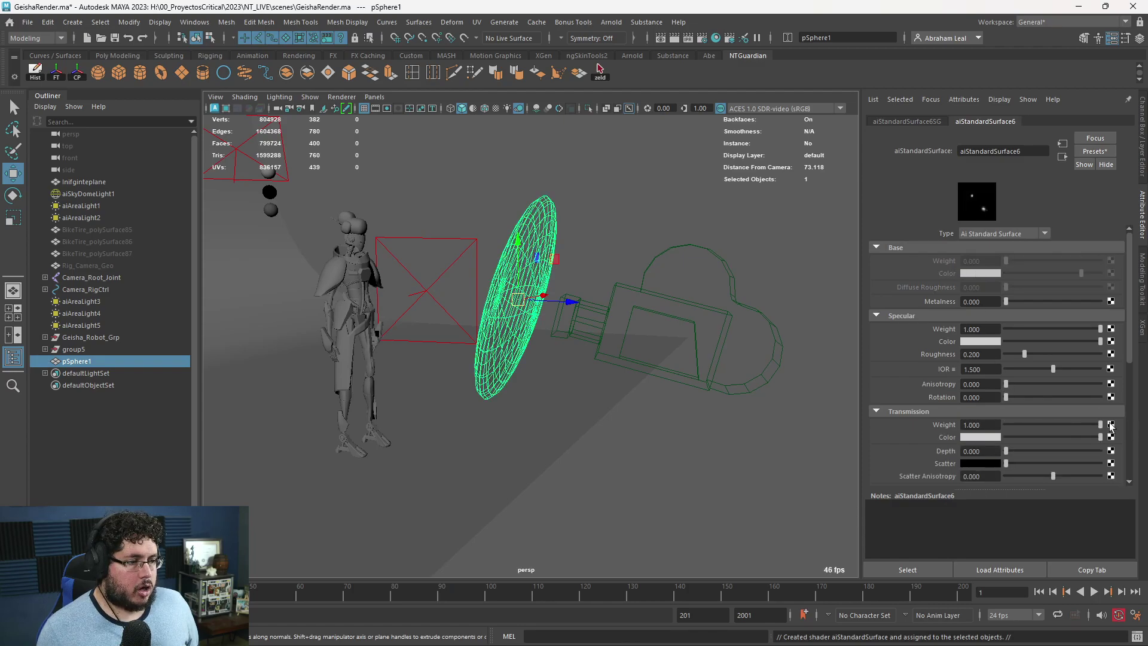
scroll(850, 365, "down", 2)
scroll(888, 379, "down", 3)
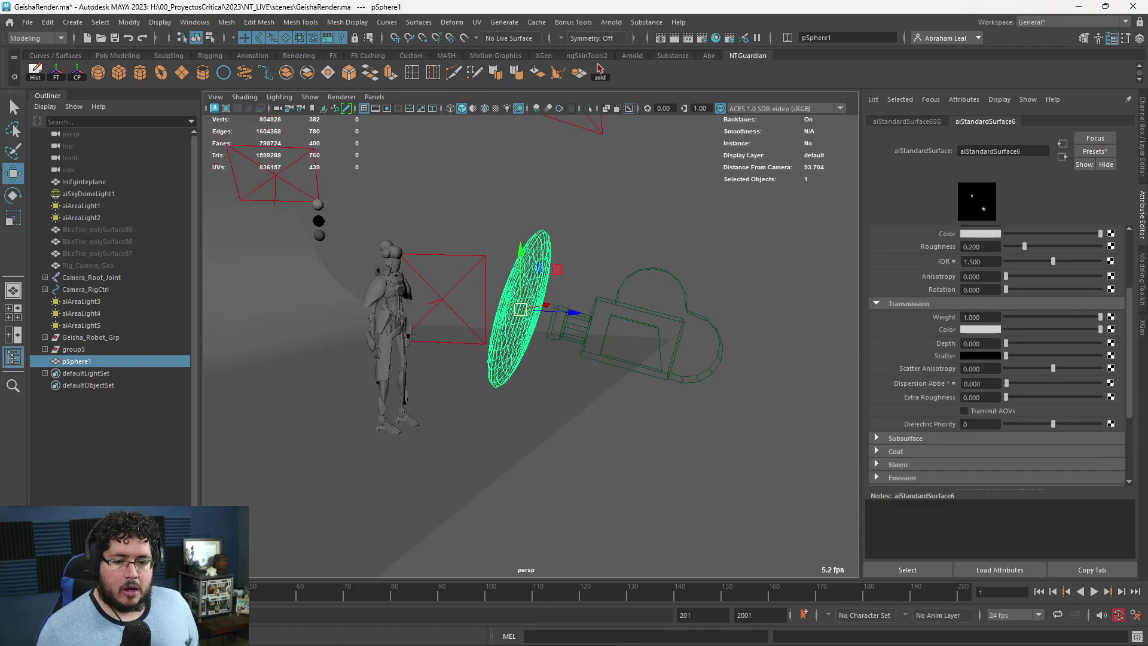
left_click(600, 71)
left_click(1086, 35)
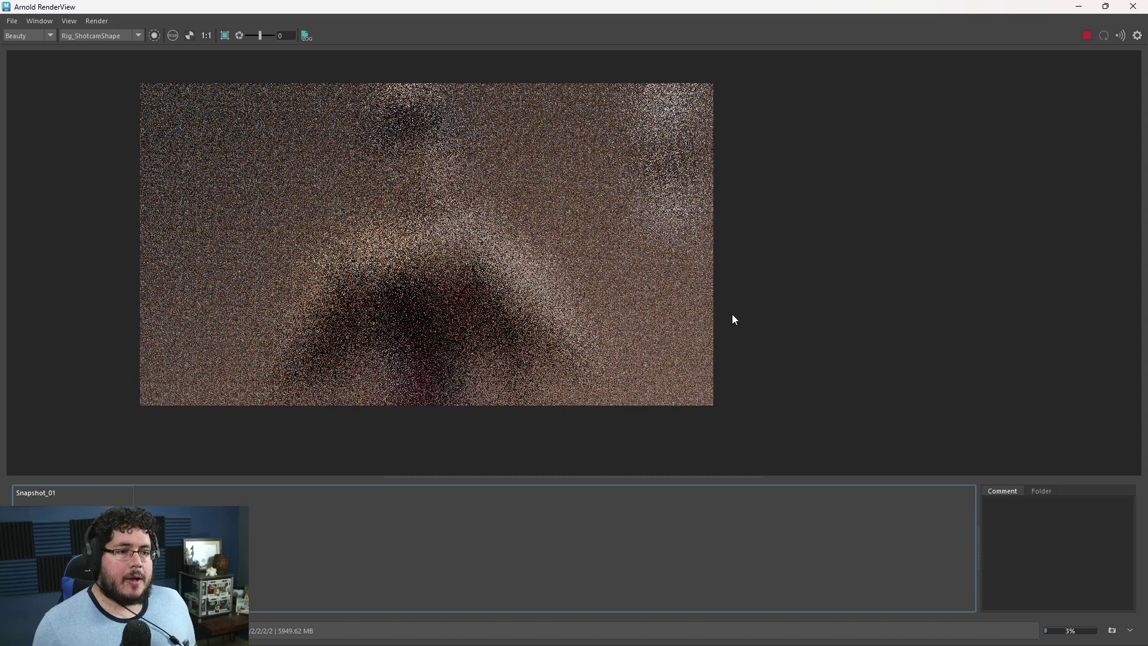
Step: Let the glass-disc render refine, render the shot again, then stop it
scroll(554, 264, "up", 2)
scroll(513, 221, "down", 3)
scroll(482, 205, "up", 1)
scroll(472, 213, "down", 2)
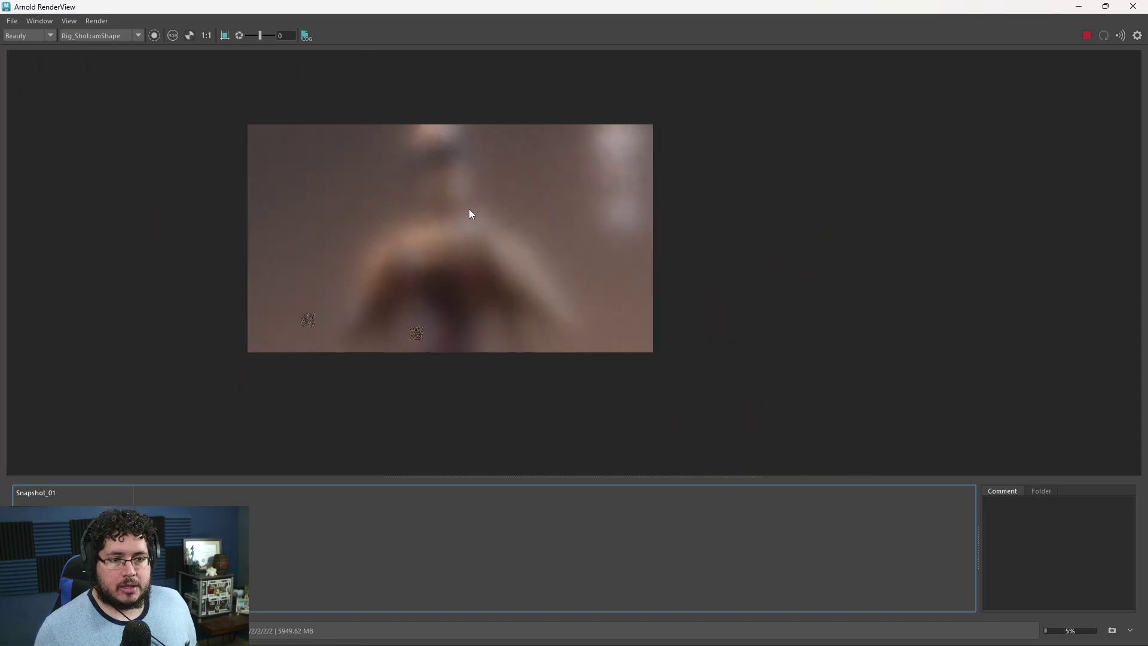
scroll(415, 249, "up", 4)
scroll(775, 154, "down", 3)
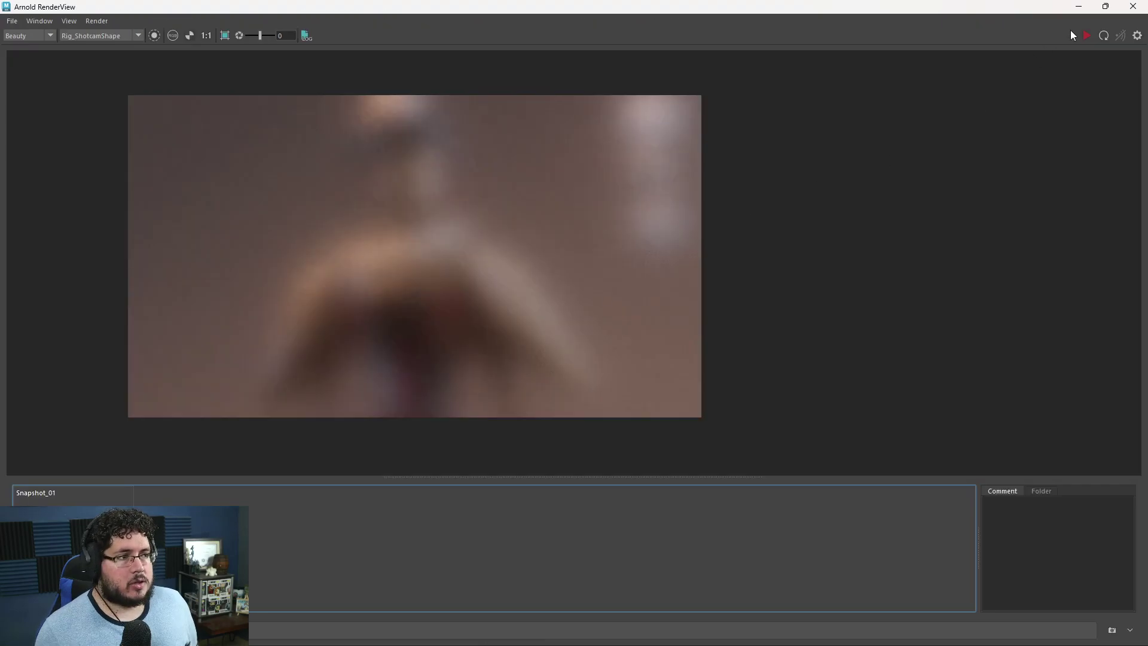
left_click(1085, 35)
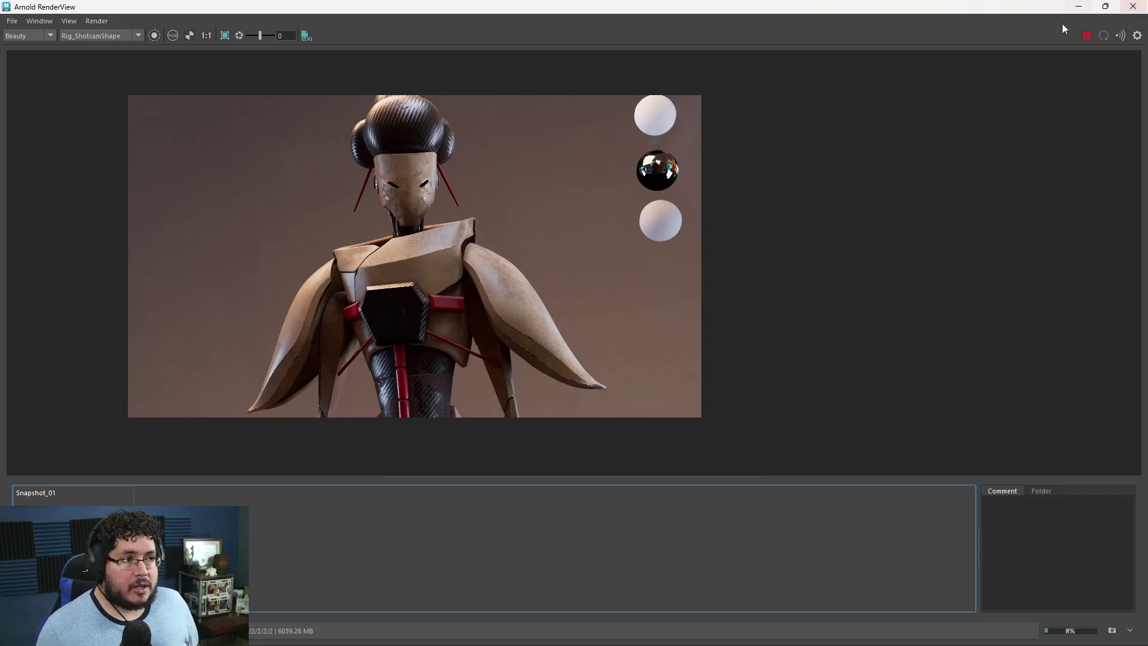
left_click(1087, 35)
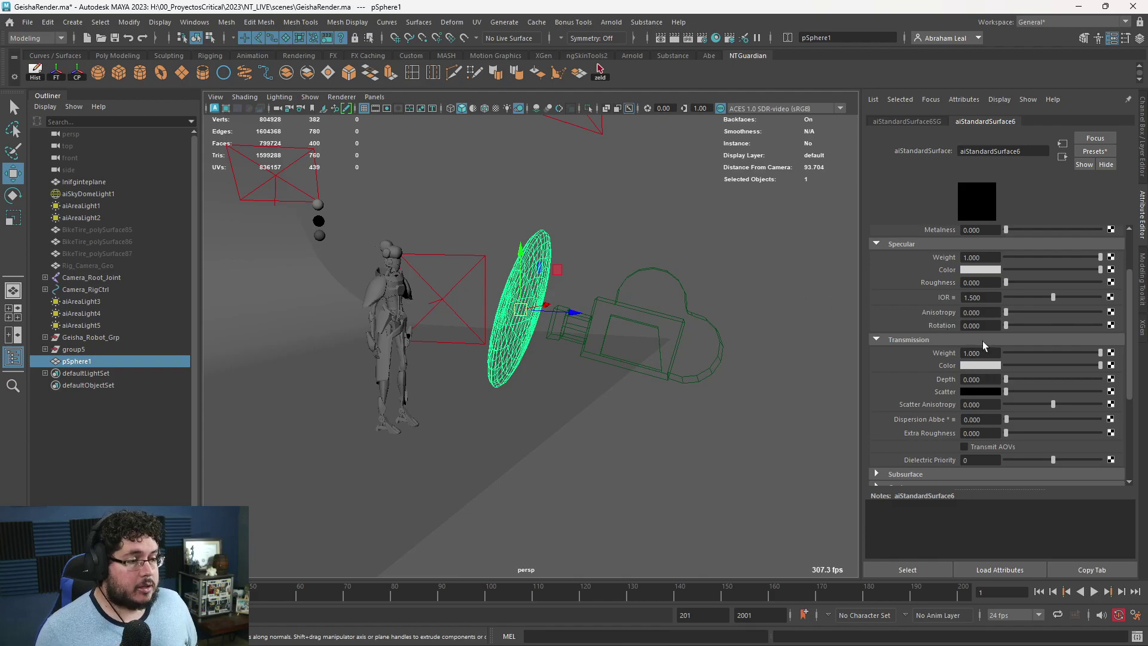
Step: Set aiStandardSurface6 IOR to 1.01 and re-render the geisha shot
double_click(994, 297)
type("1.01")
key("Return")
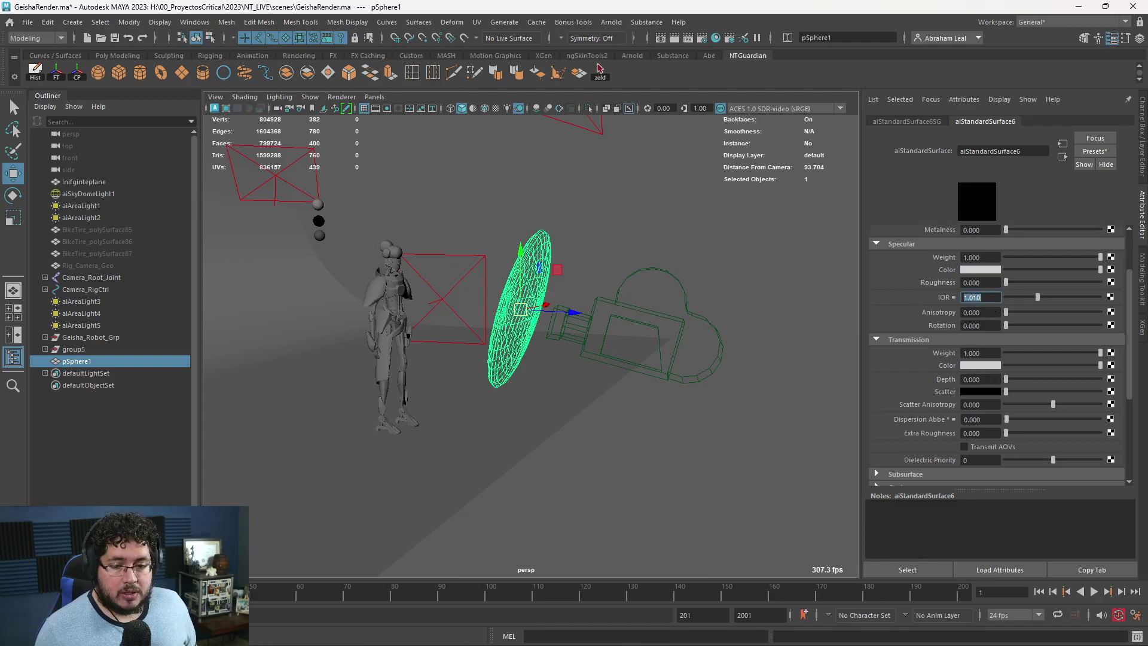
key("alt+Tab")
left_click(1088, 37)
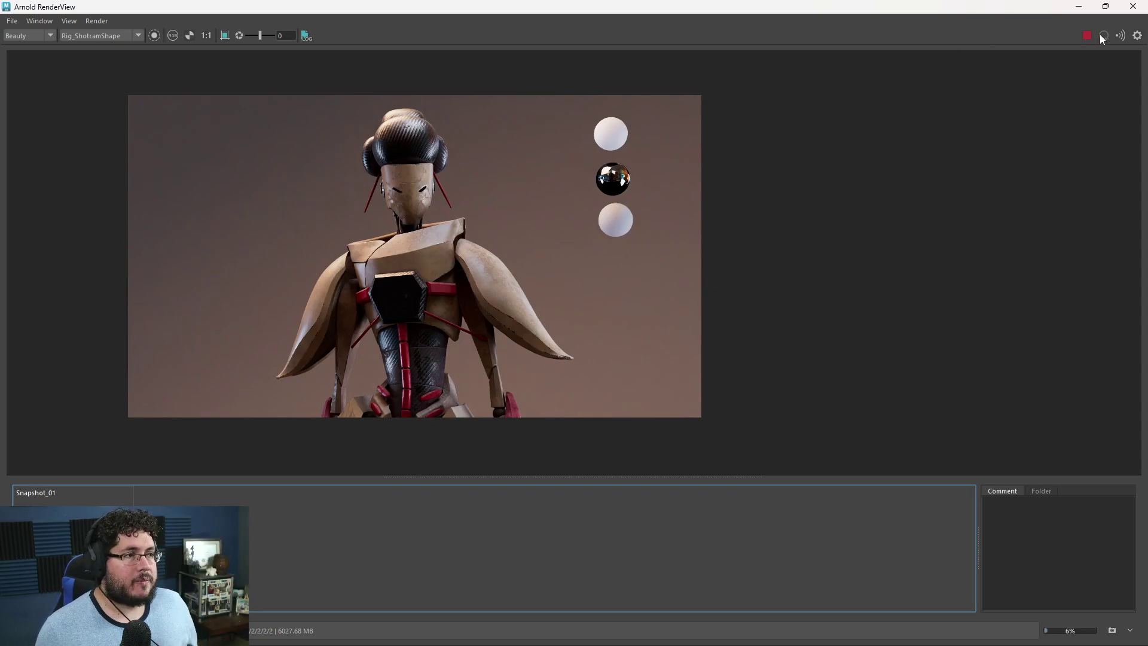
Step: Set aiStandardSurface6 Dispersion Abbe to 1.0 and bring Arnold RenderView back up
left_click(1080, 8)
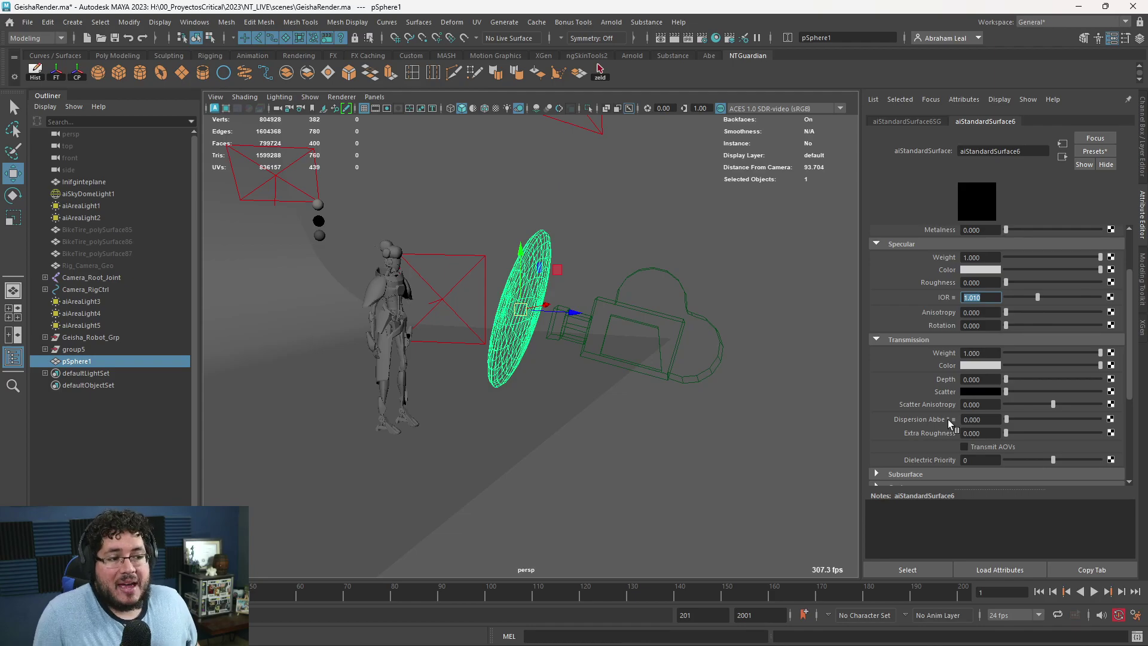
left_click(985, 419)
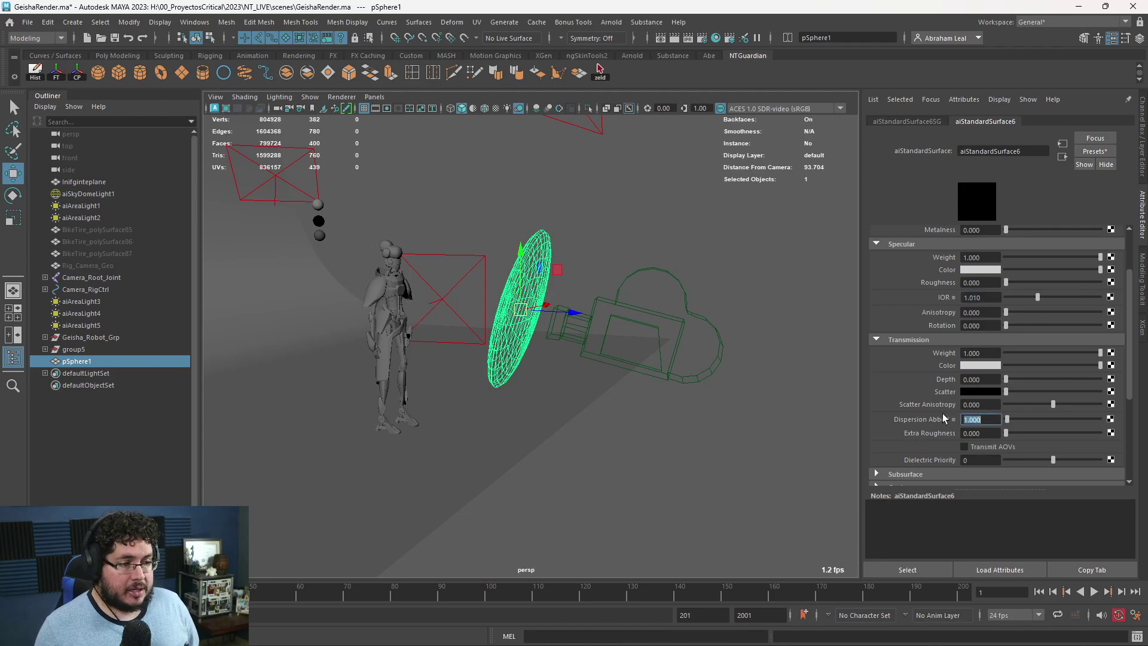
key("alt+Tab")
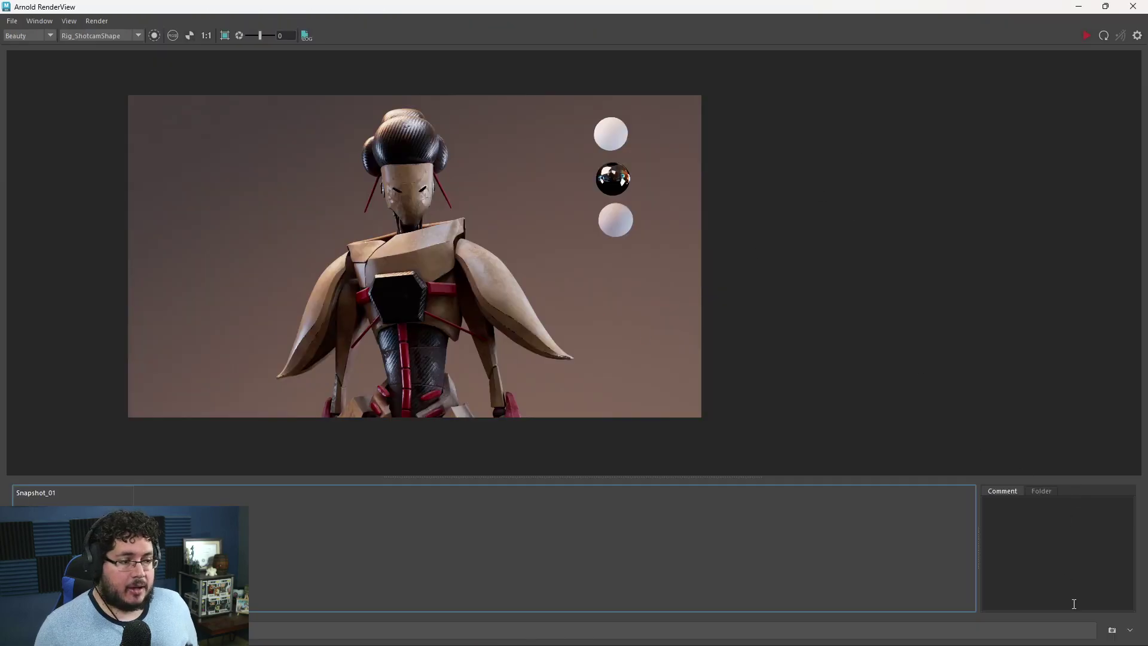
Step: Store the current render as a snapshot and start a fresh render
left_click(1112, 631)
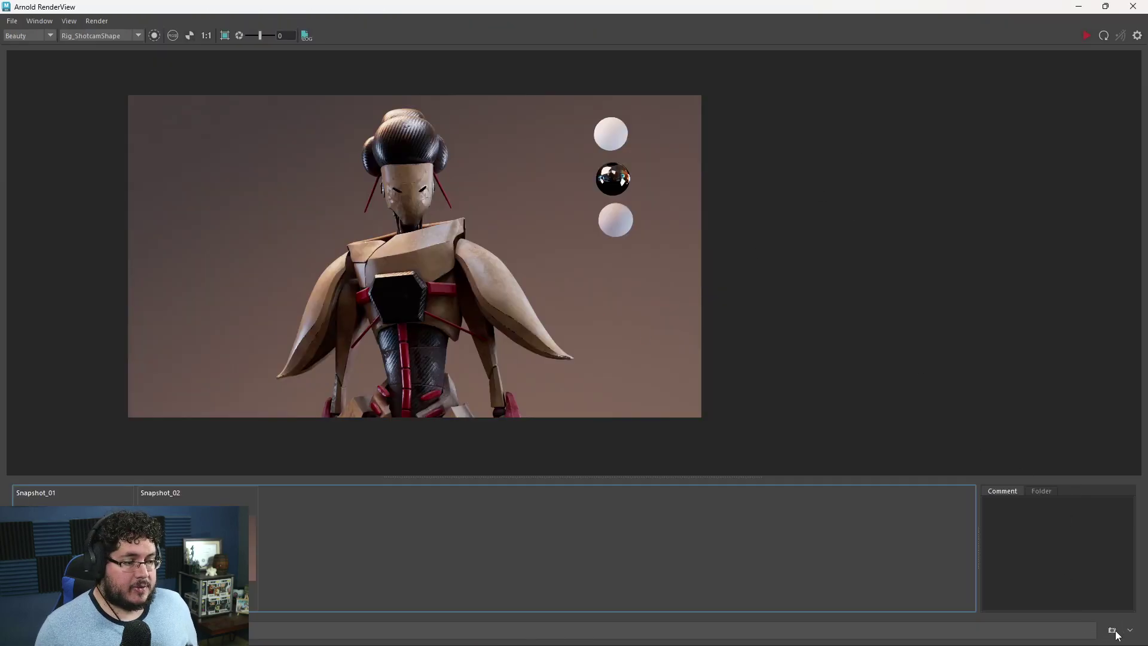
left_click(1087, 35)
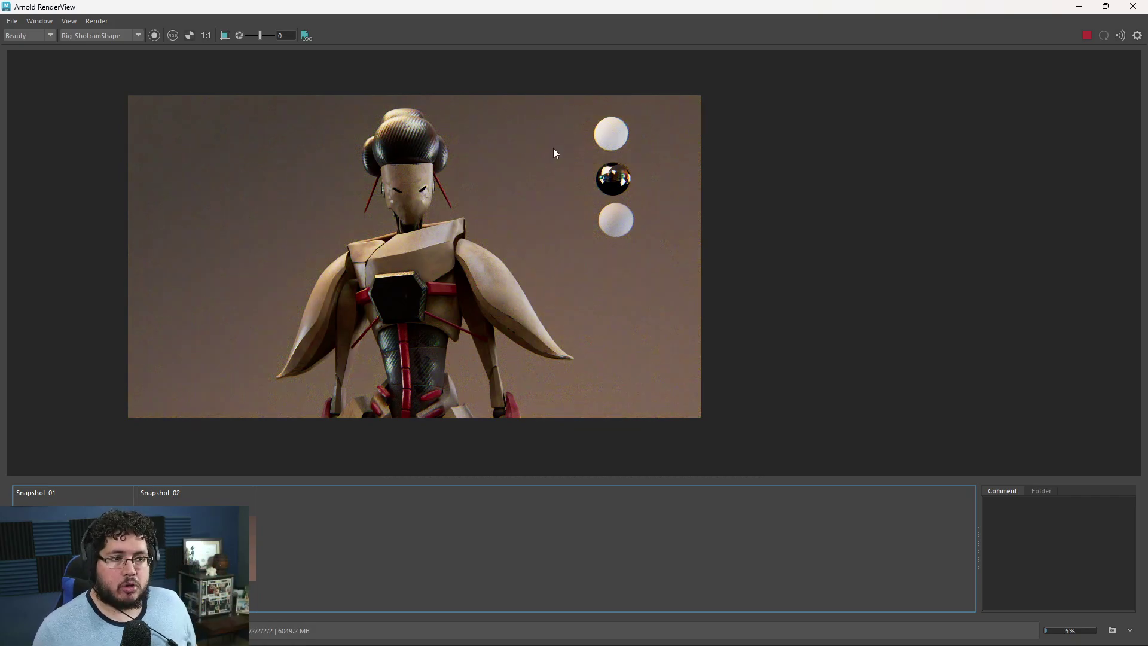
scroll(529, 226, "up", 6)
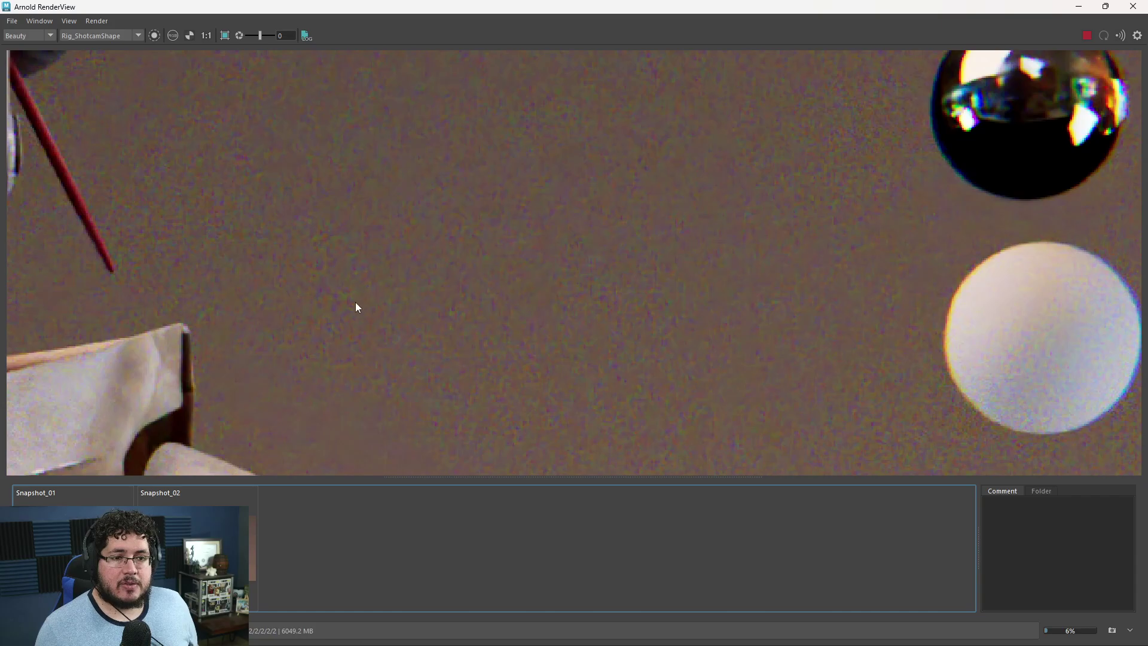
scroll(415, 315, "down", 3)
Step: Inspect the chrome sphere's colour fringing, then stop the render and return to Maya
middle_click_drag(737, 251, 534, 269)
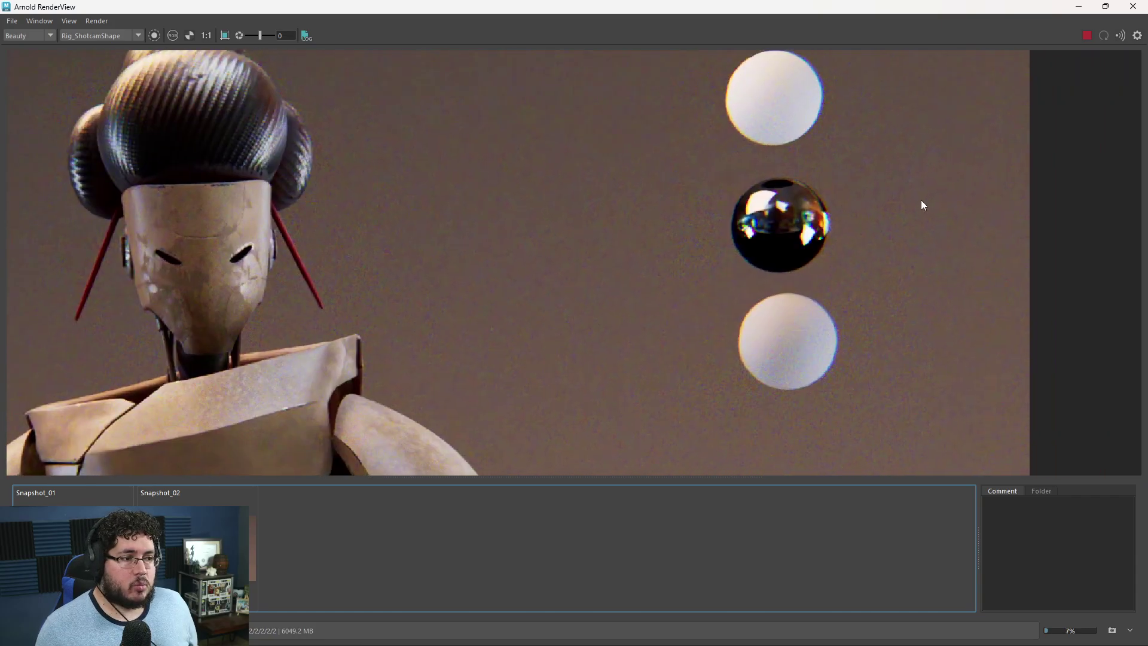
scroll(872, 225, "up", 5)
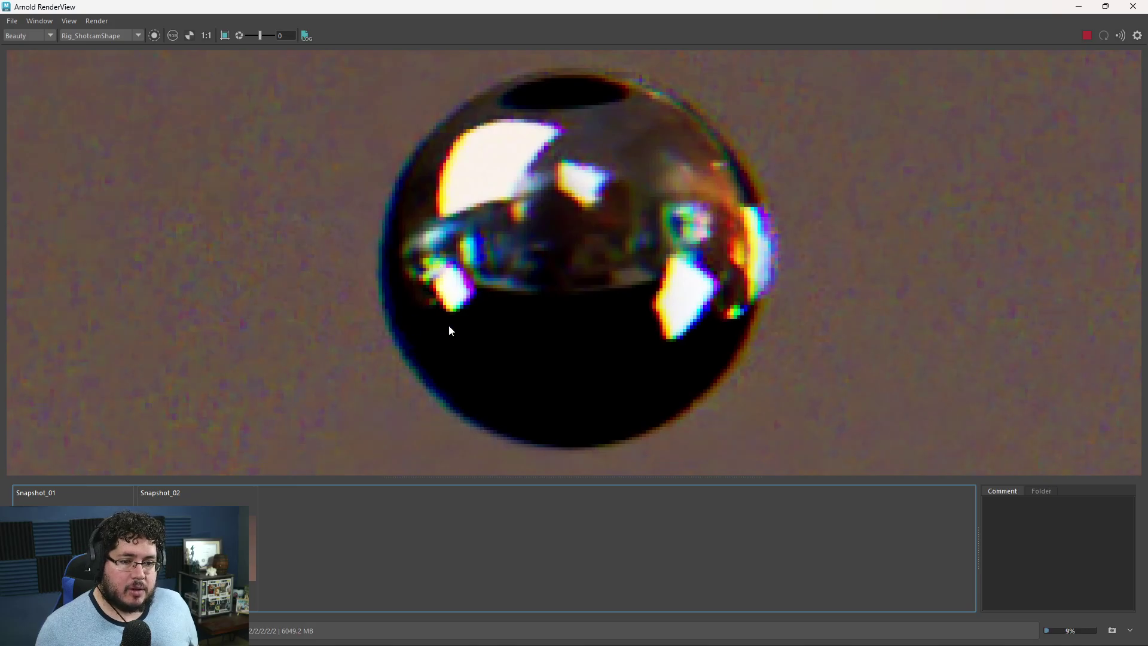
scroll(466, 303, "down", 8)
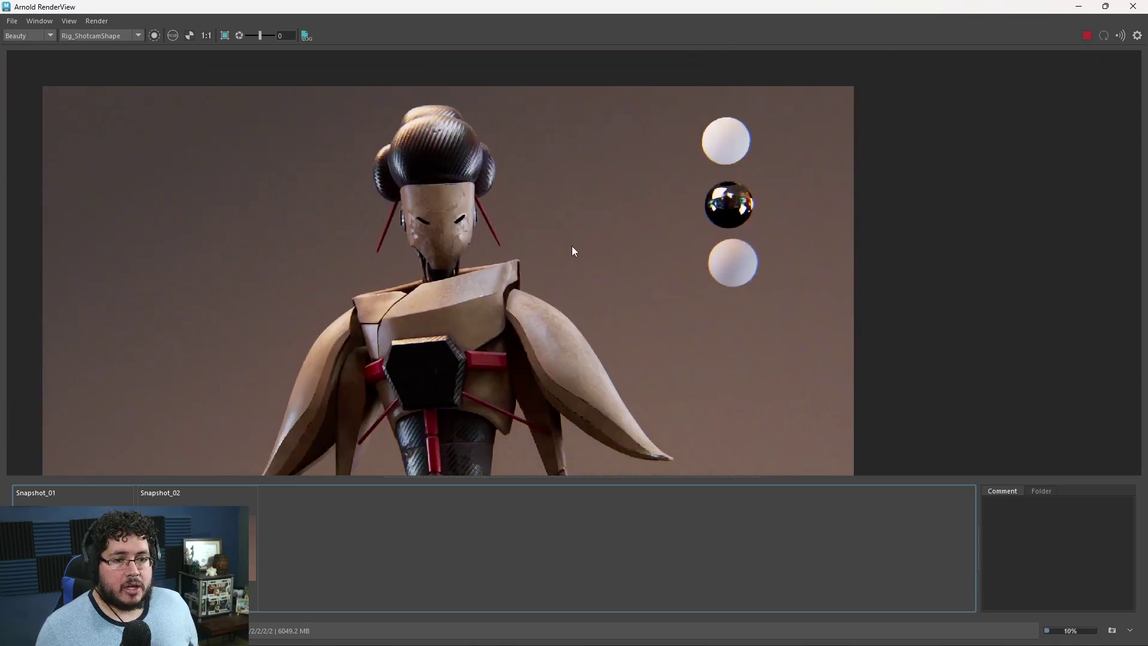
scroll(557, 269, "up", 3)
scroll(524, 269, "down", 2)
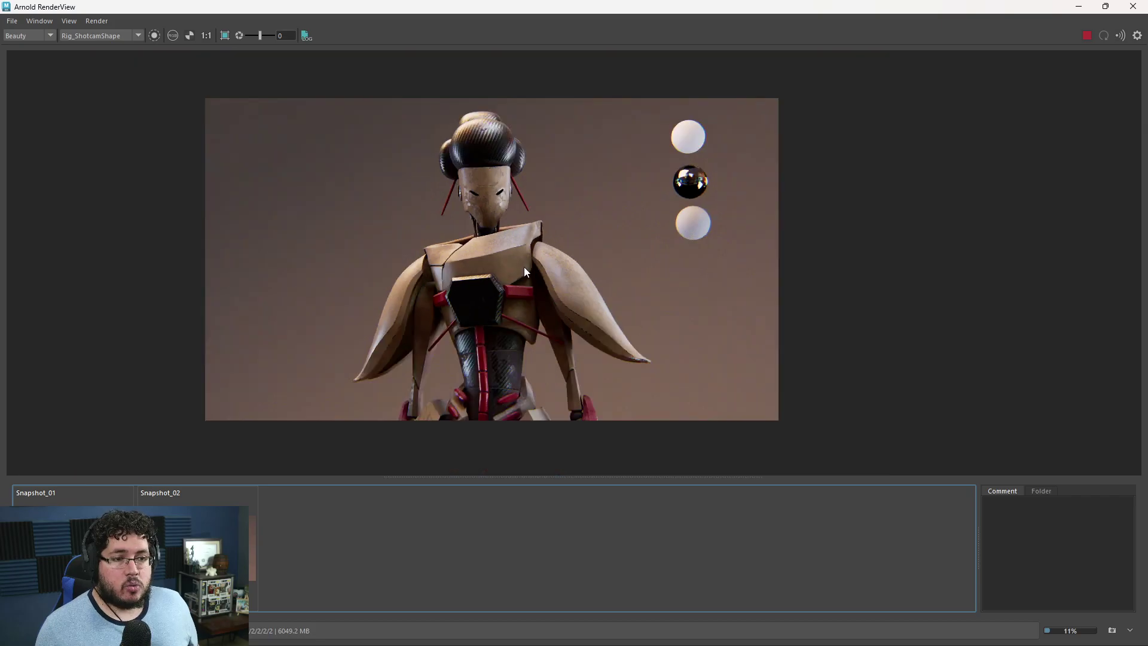
scroll(524, 269, "up", 2)
scroll(524, 269, "down", 2)
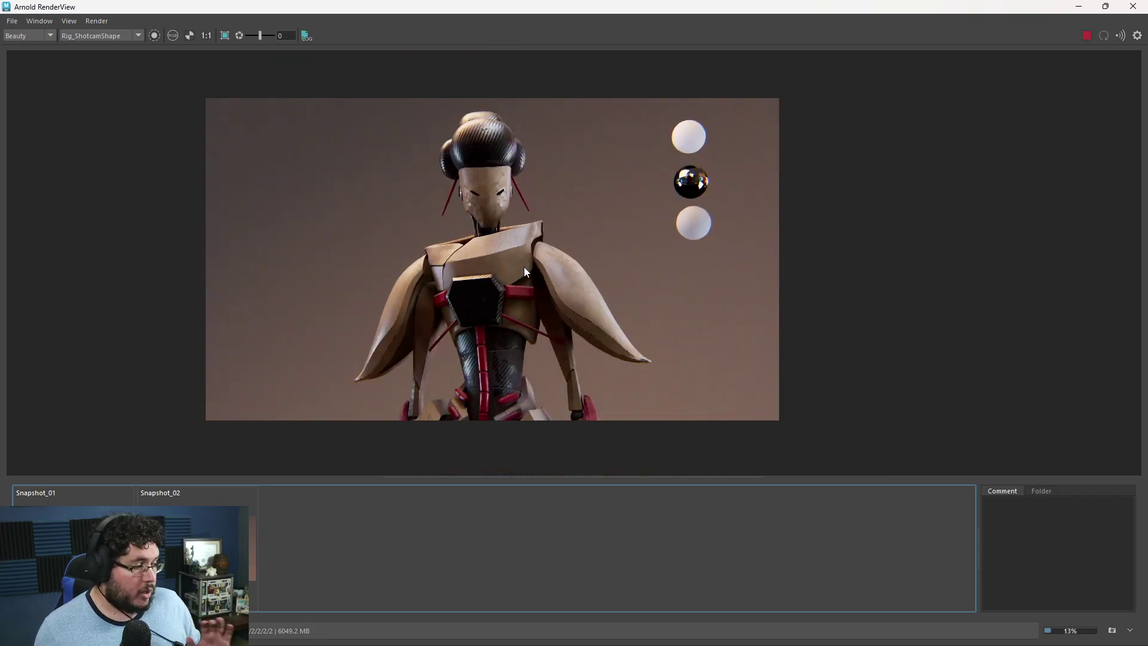
left_click(1087, 36)
scroll(541, 239, "up", 2)
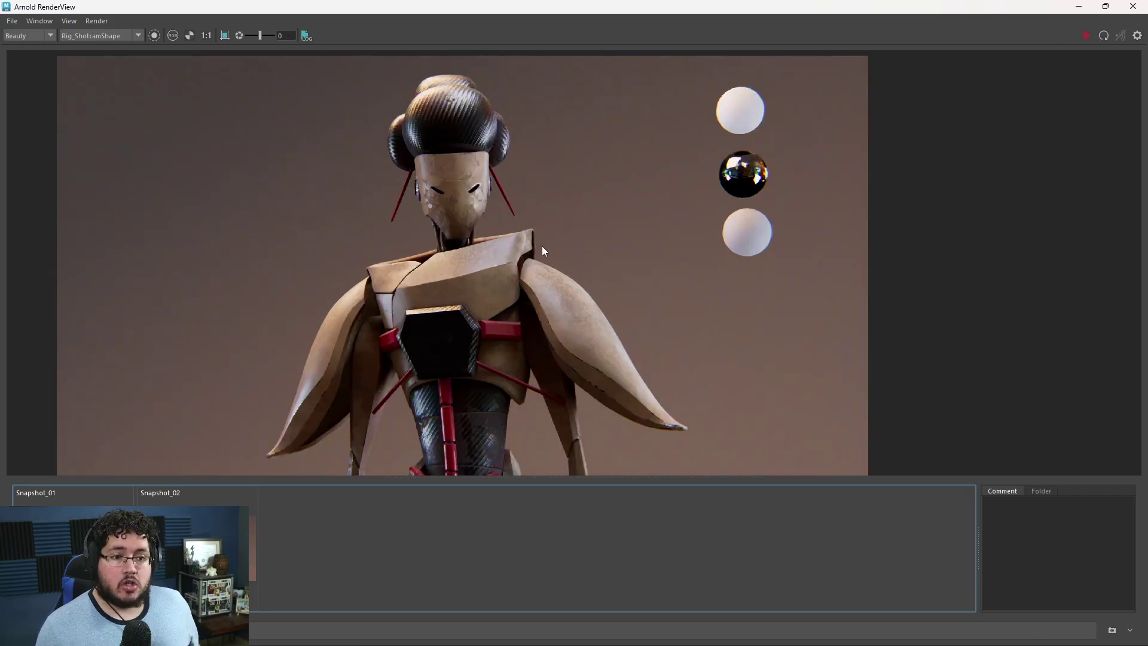
left_click(1078, 6)
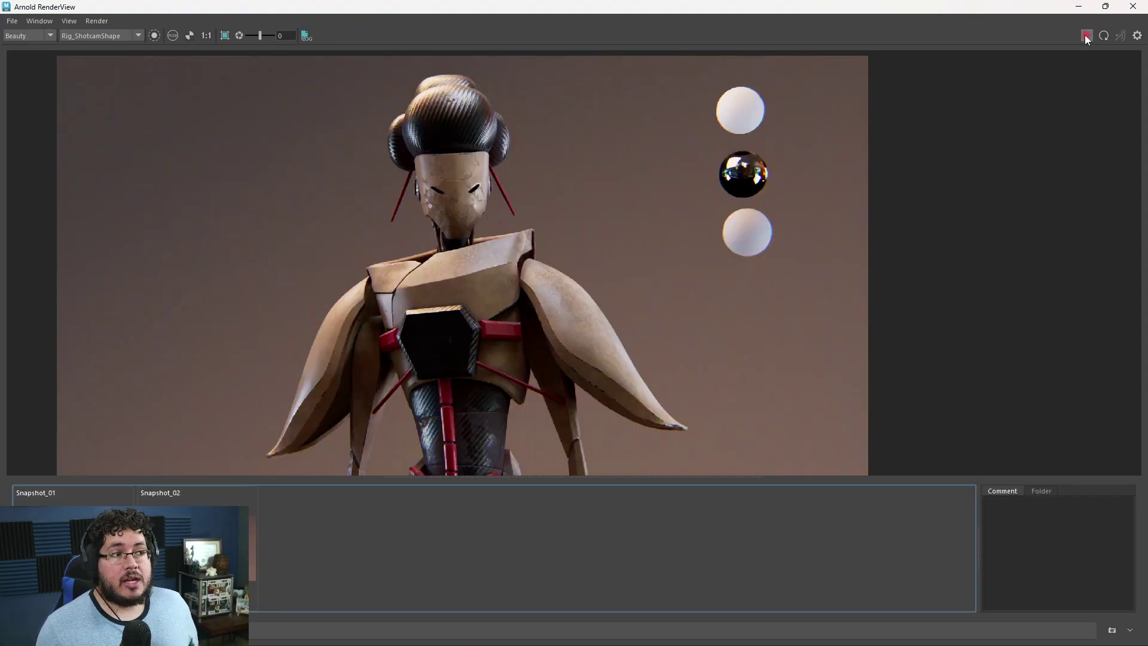
Step: Restart the interactive render and inspect the rainbow fringing around the robot and spheres
left_click(1086, 36)
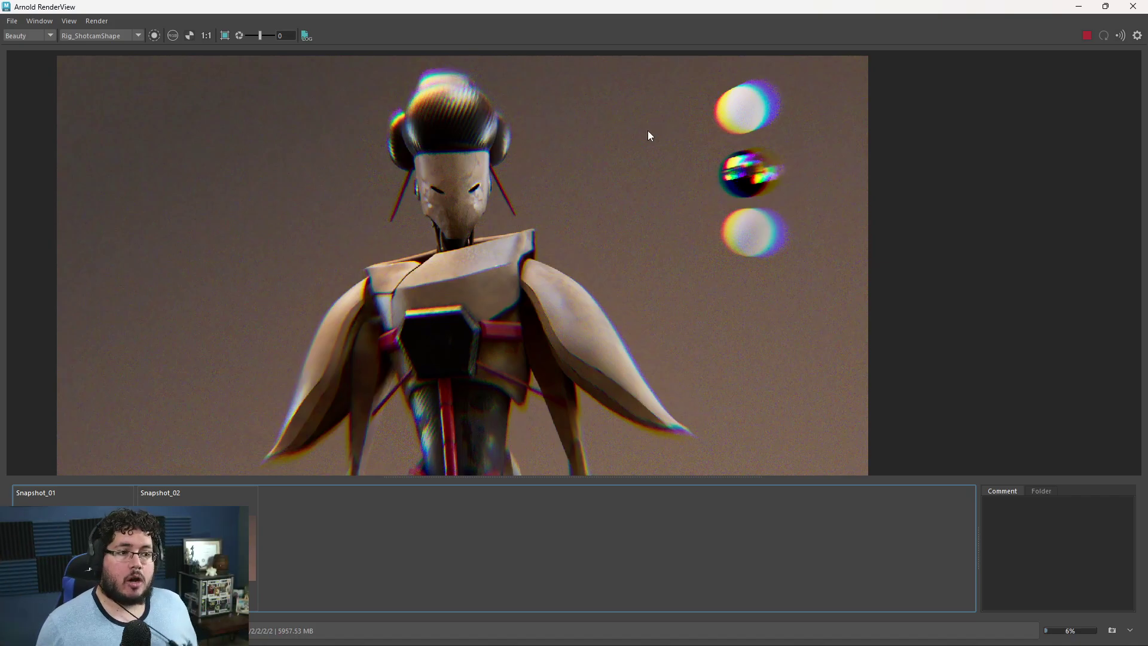
scroll(824, 140, "up", 4)
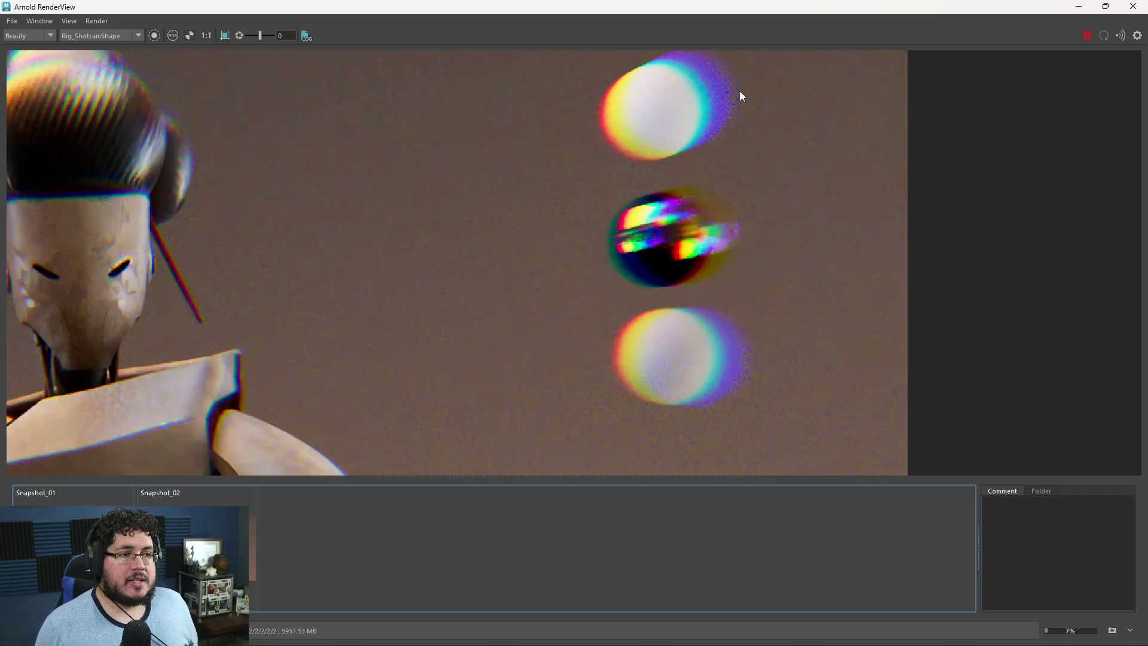
scroll(668, 131, "down", 2)
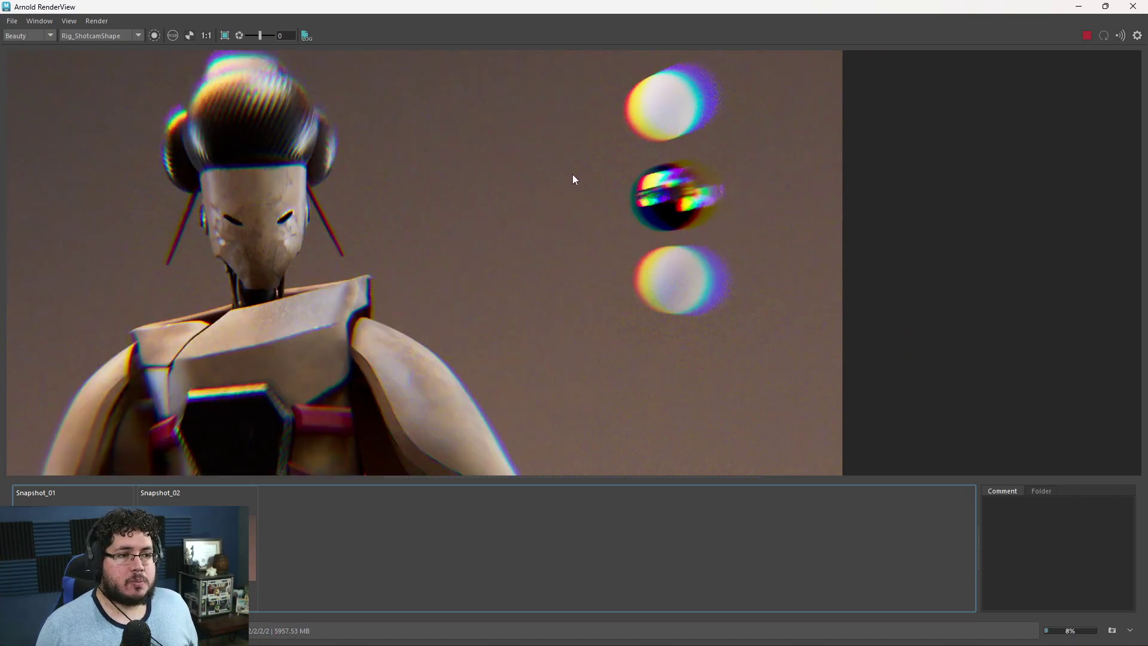
middle_click_drag(558, 184, 816, 166)
scroll(451, 165, "up", 3)
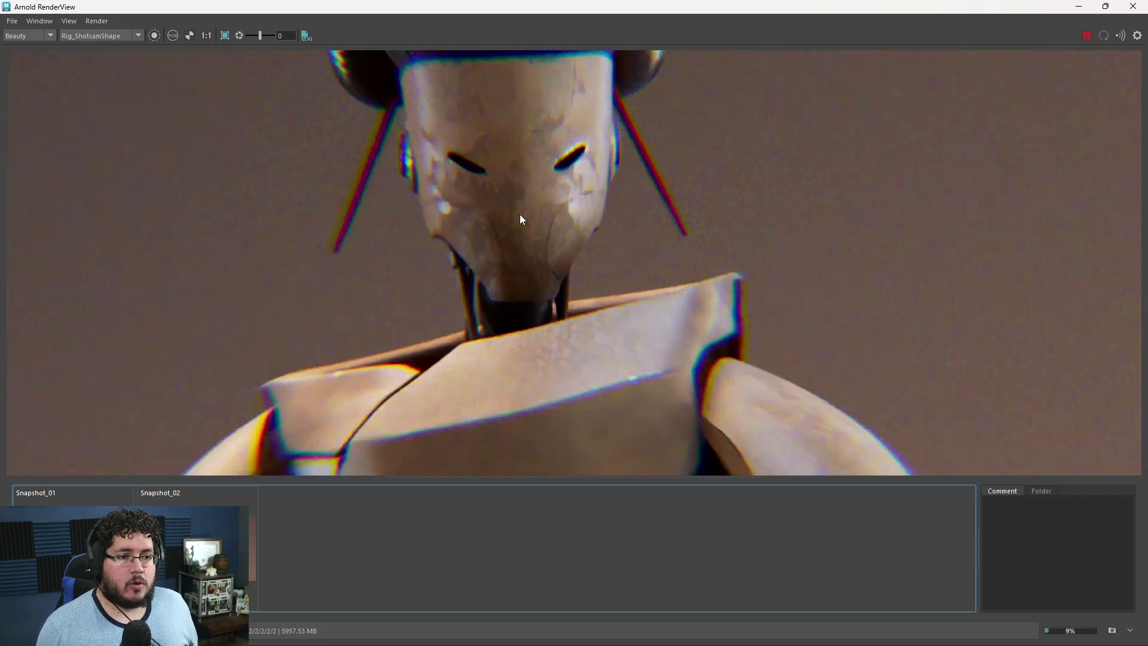
scroll(552, 200, "down", 4)
scroll(616, 259, "up", 1)
scroll(718, 188, "down", 1)
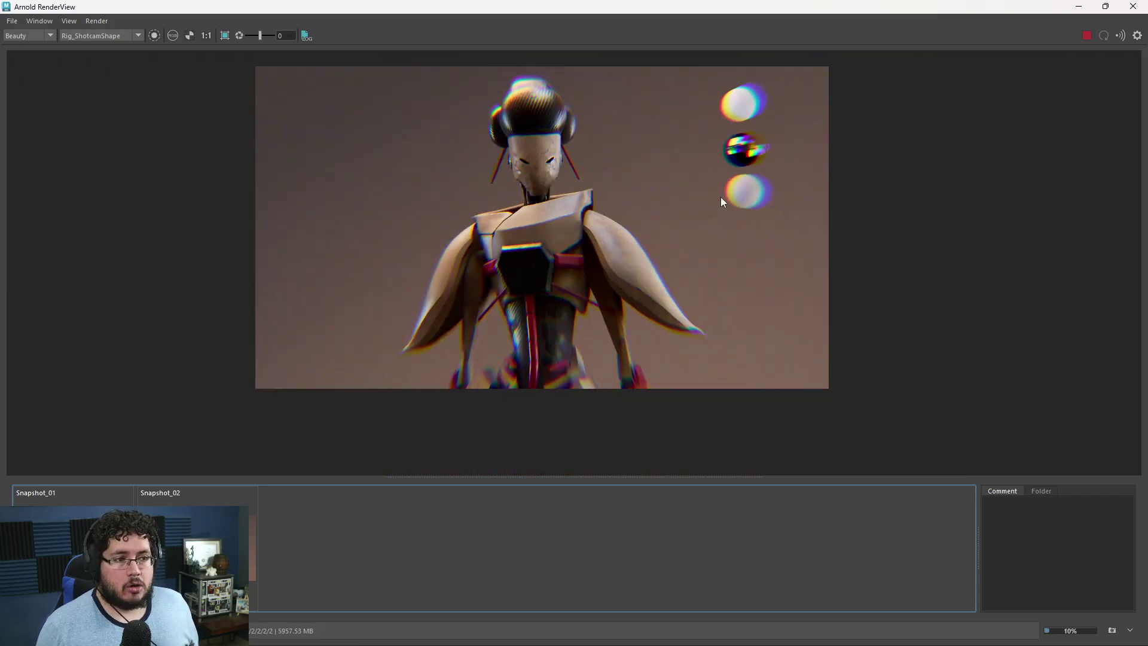
middle_click_drag(647, 203, 648, 275)
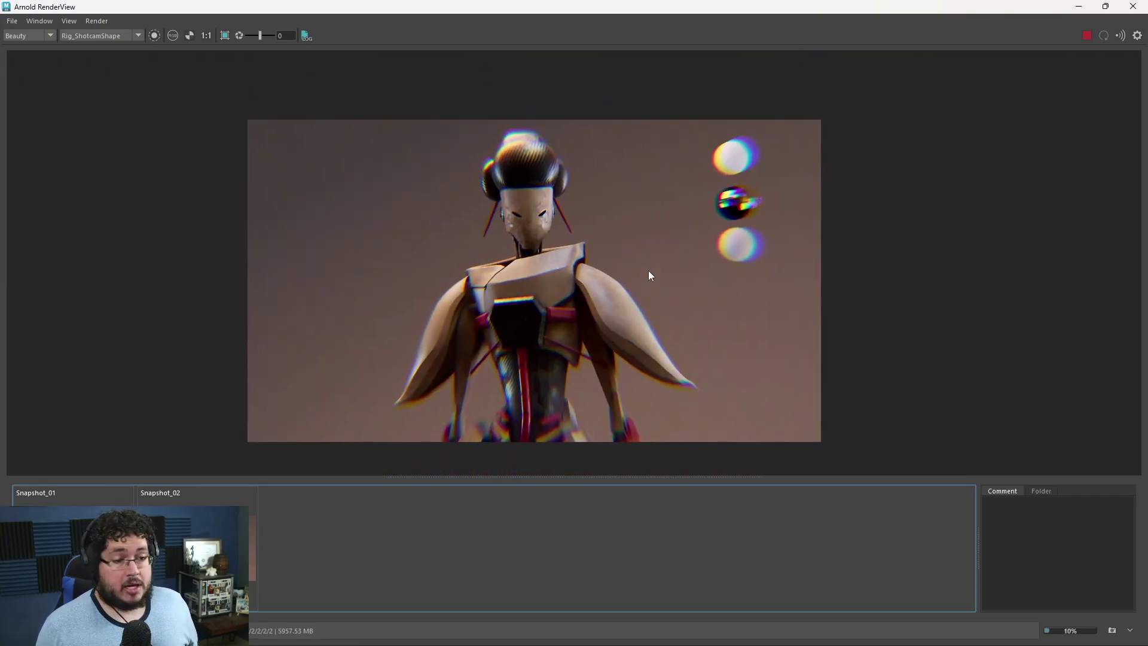
Step: Stop the render and set the lens sphere's Dispersion Abbe to 0.8
left_click(1089, 36)
left_click(1080, 7)
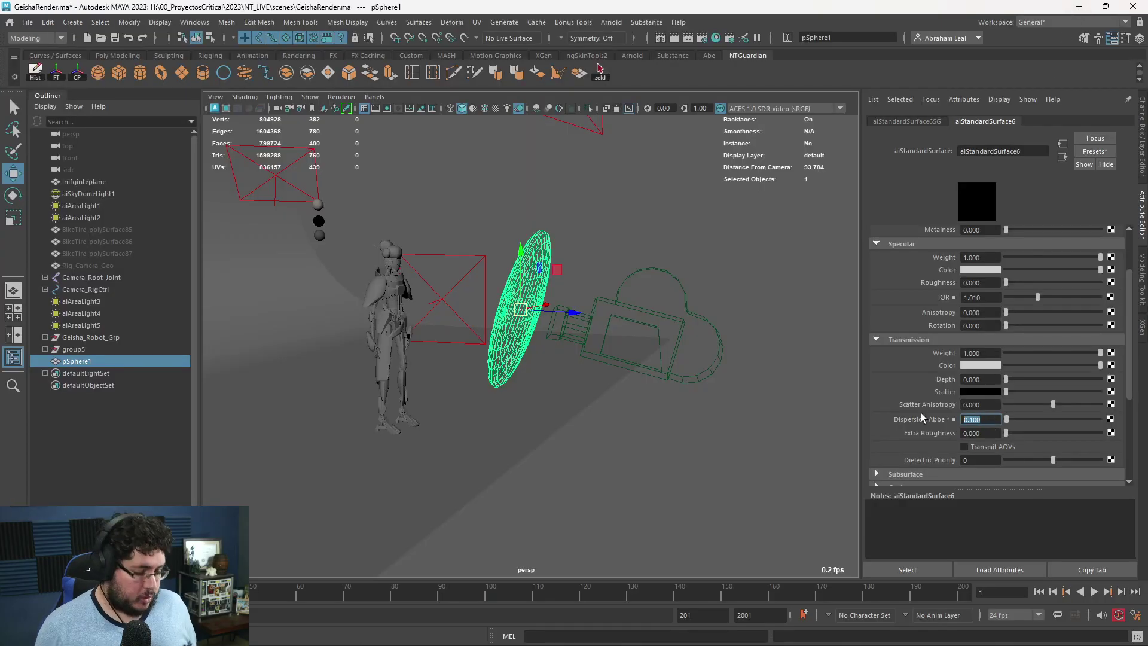
type("0.8")
key("Return")
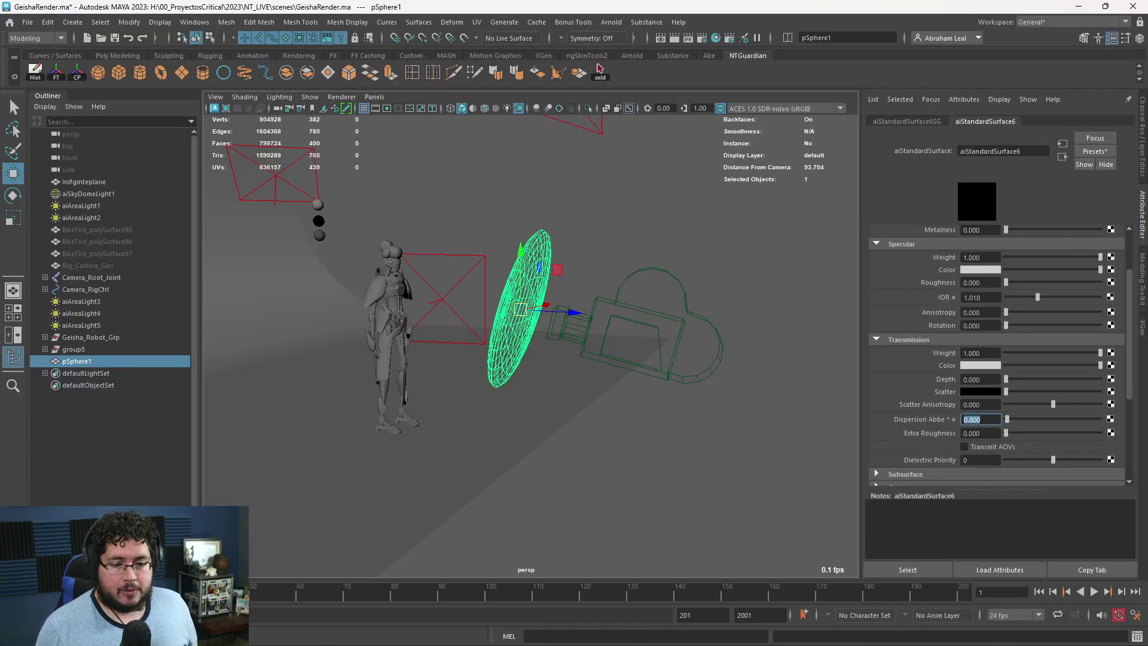
Step: Re-render the geisha shot in Arnold RenderView with the 0.8 dispersion
key("alt+Tab")
left_click(1086, 36)
scroll(778, 209, "up", 3)
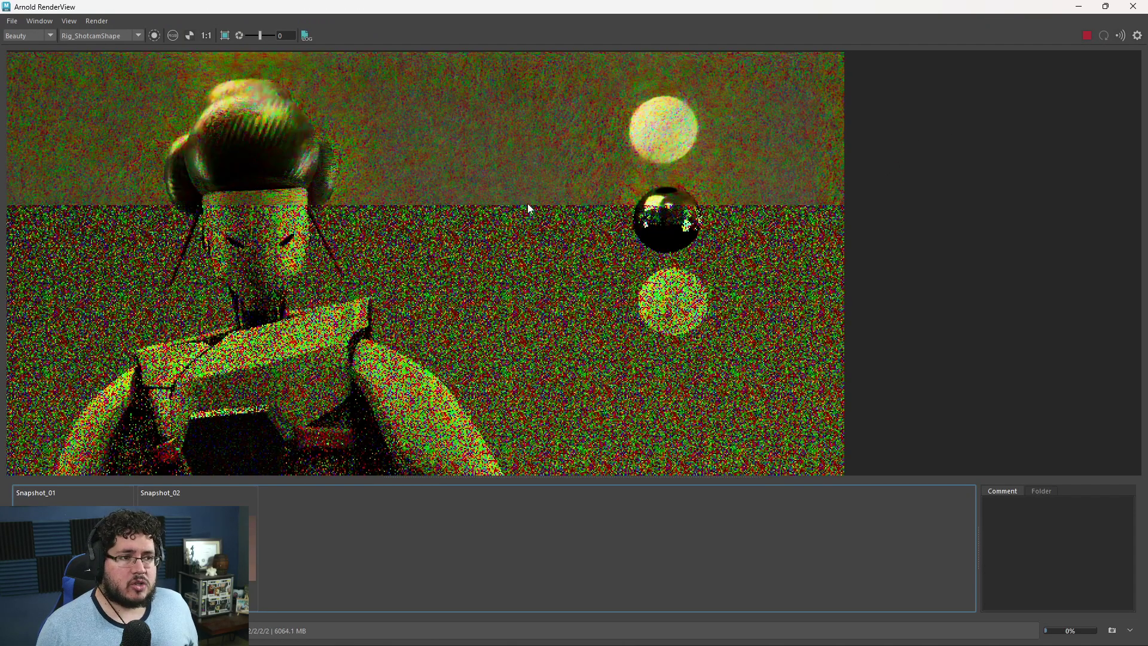
scroll(544, 197, "down", 4)
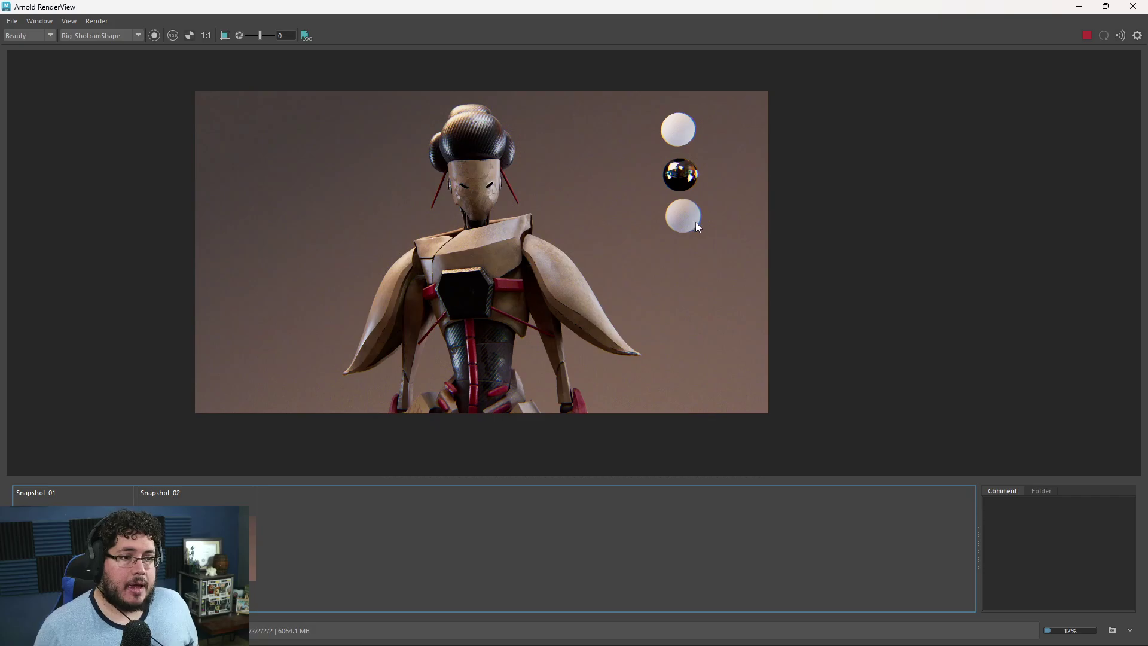
Step: Stop the subtle-fringe render and store it as Snapshot_03
scroll(688, 192, "up", 5)
left_click(1087, 36)
left_click(1112, 629)
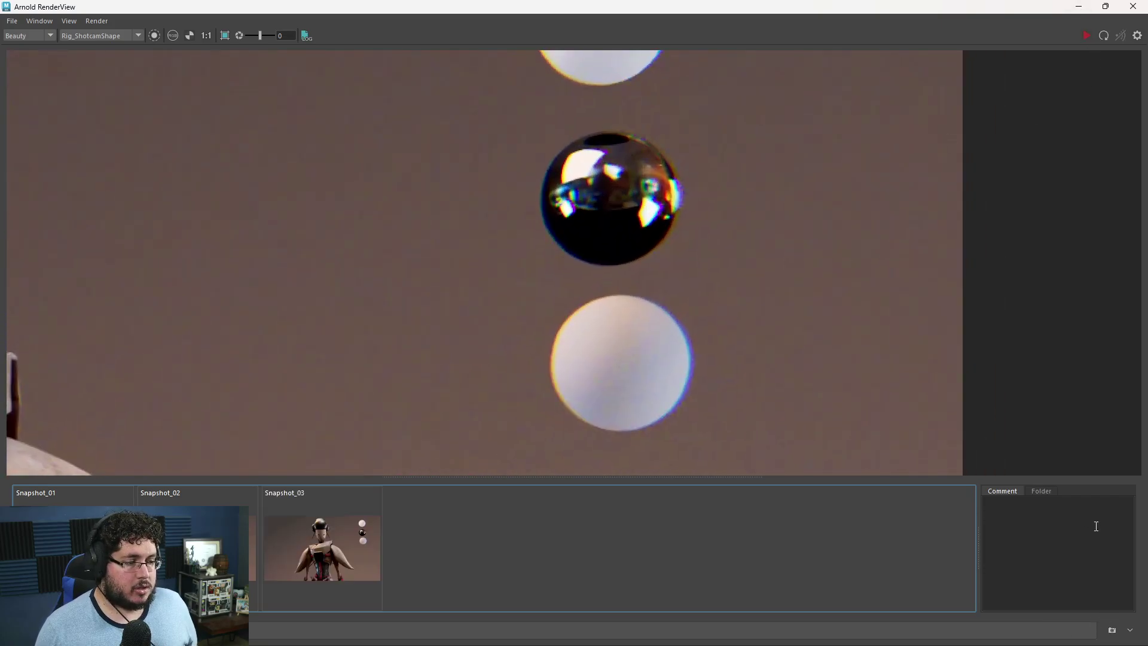
Step: Hide the lens sphere pSphere1, re-render, and compare against Snapshot_03
left_click(1078, 6)
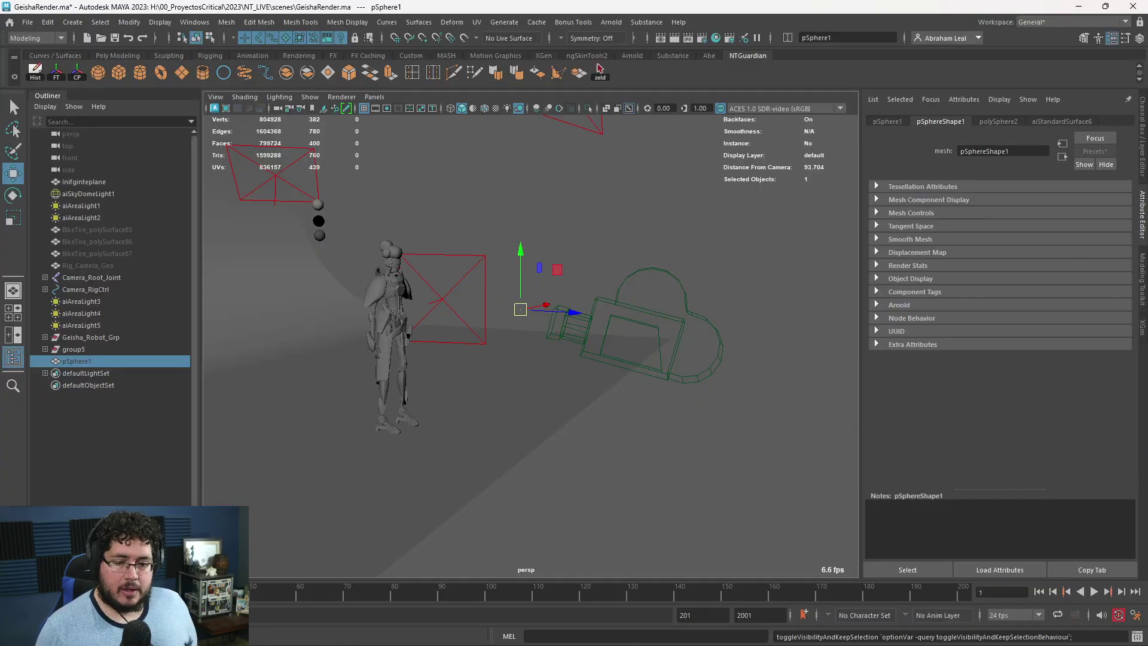
left_click(716, 37)
left_click(1087, 36)
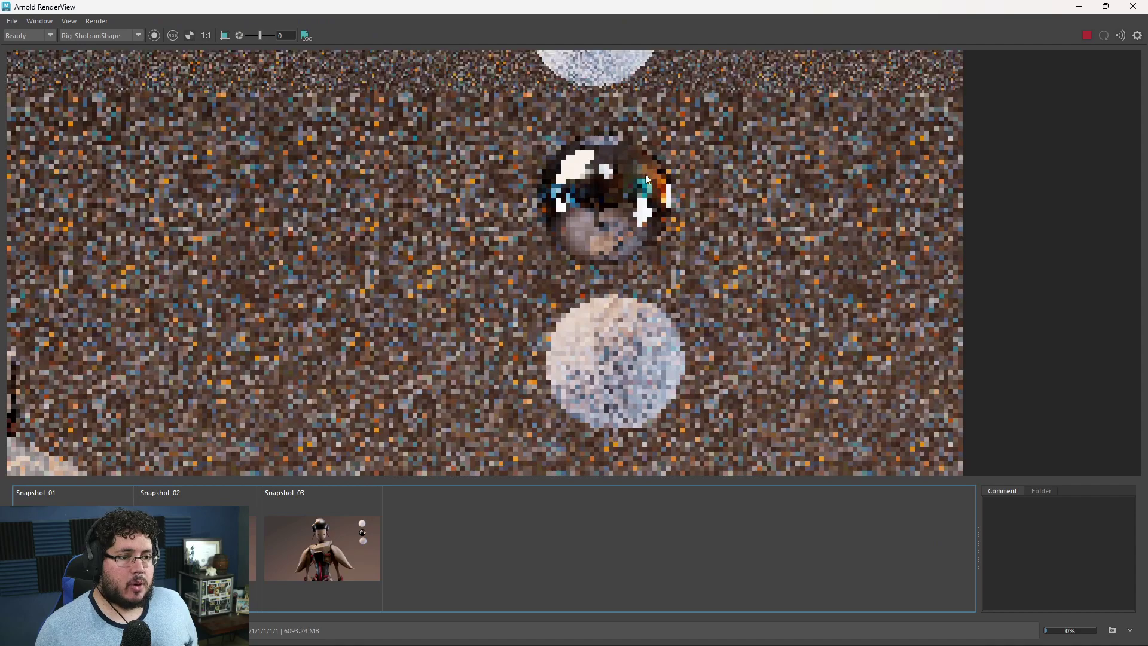
scroll(603, 245, "up", 2)
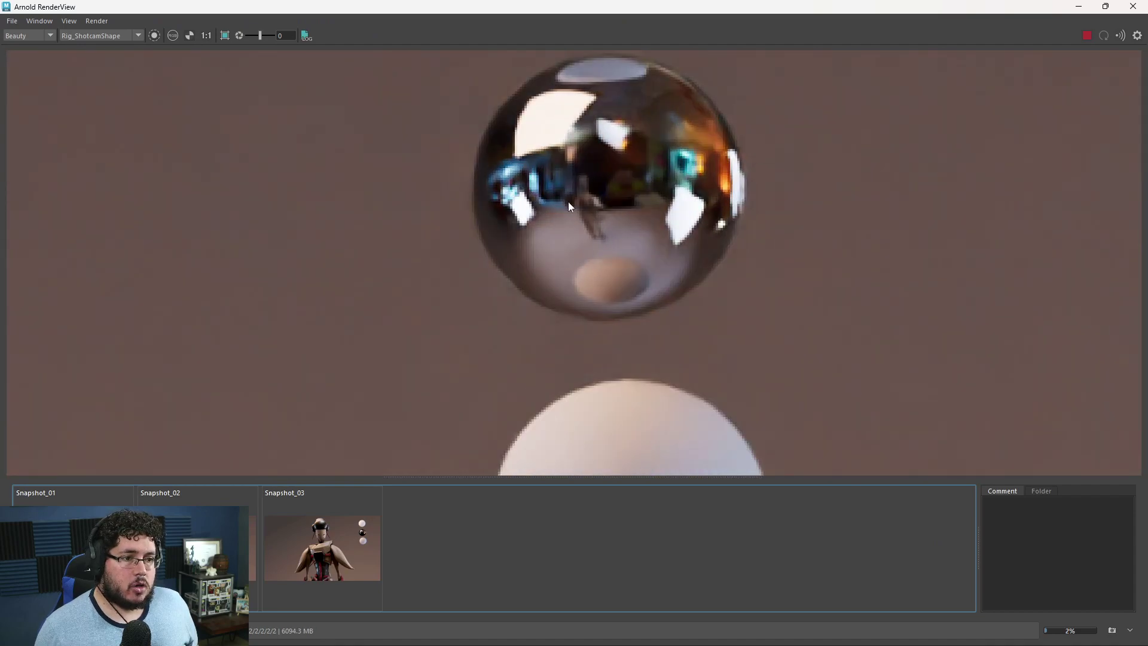
scroll(627, 236, "down", 1)
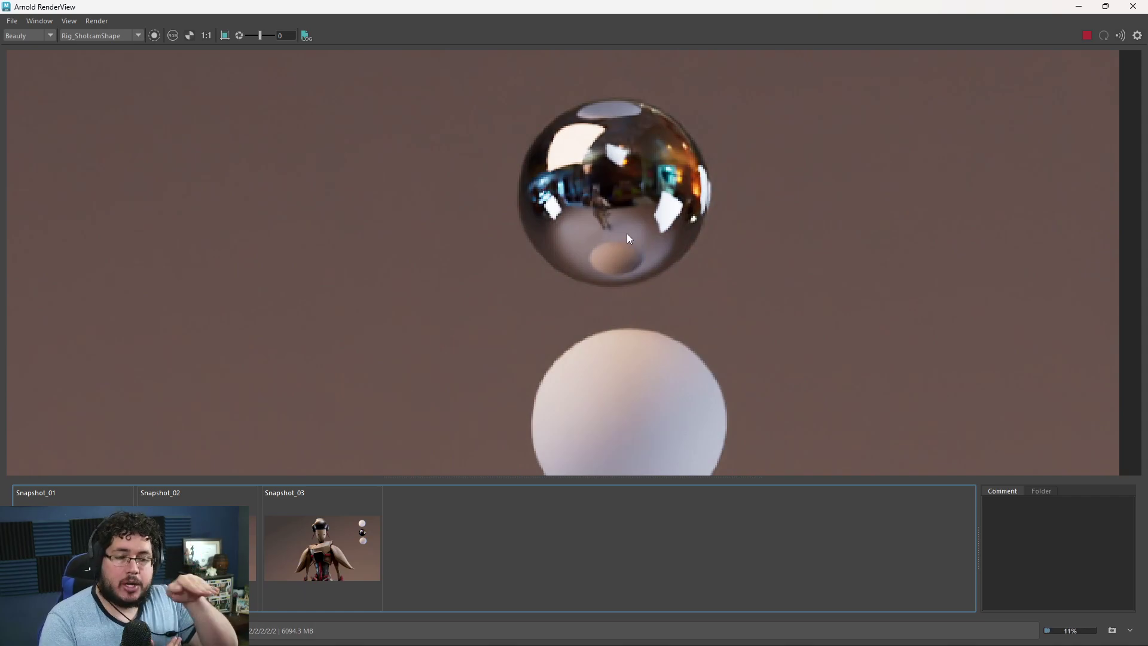
left_click(352, 543)
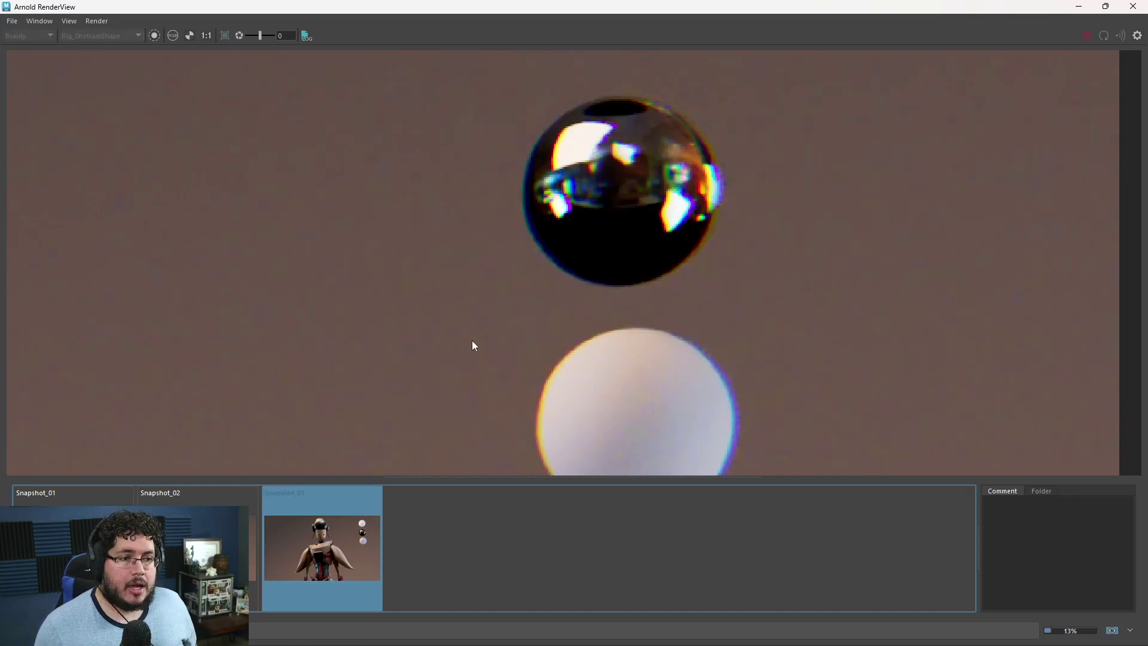
scroll(433, 232, "down", 5)
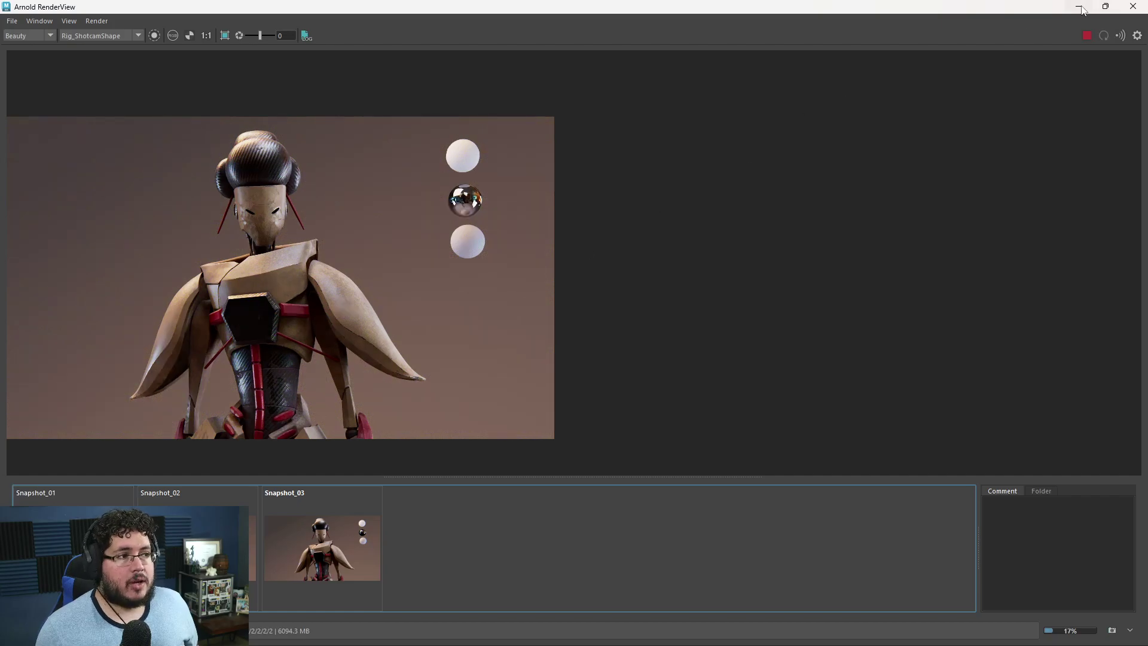
Step: In Arnold Render Settings set ray depths Diffuse 4, Specular 4, Transmission 16; unhide pSphere1
left_click(1079, 7)
left_click(703, 39)
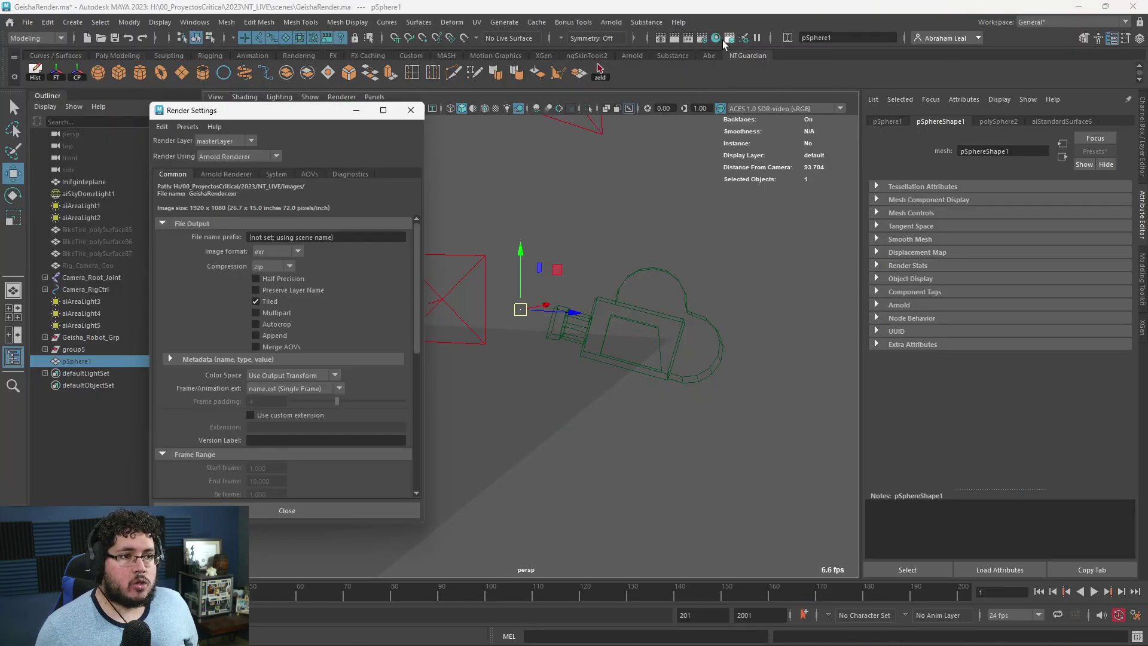
left_click(231, 174)
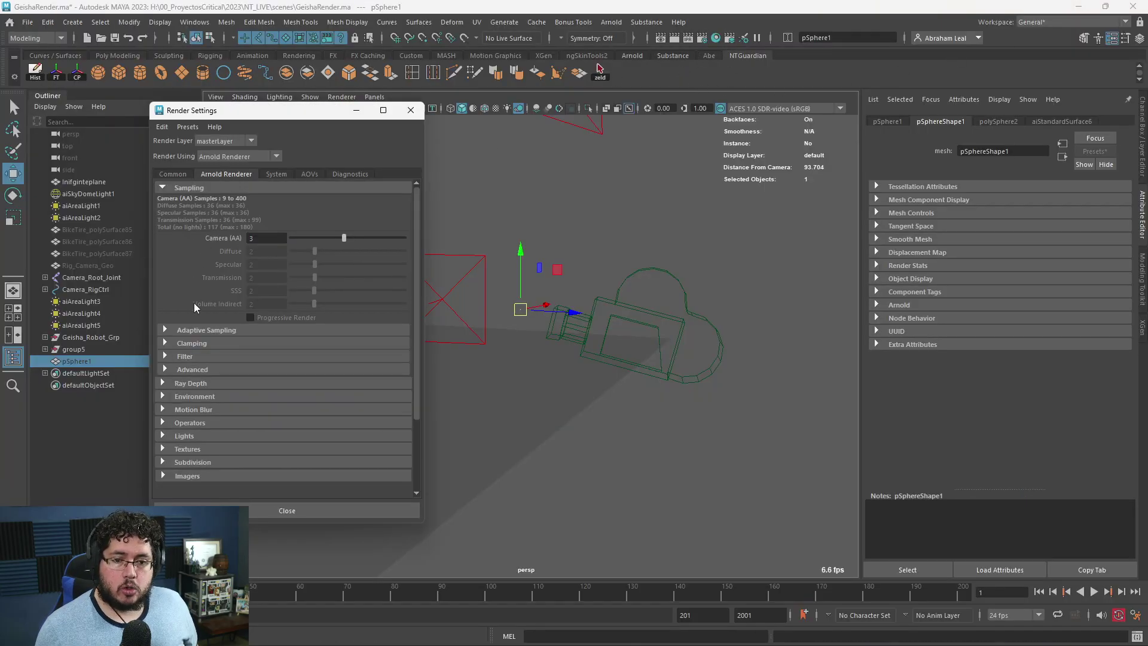
left_click(189, 383)
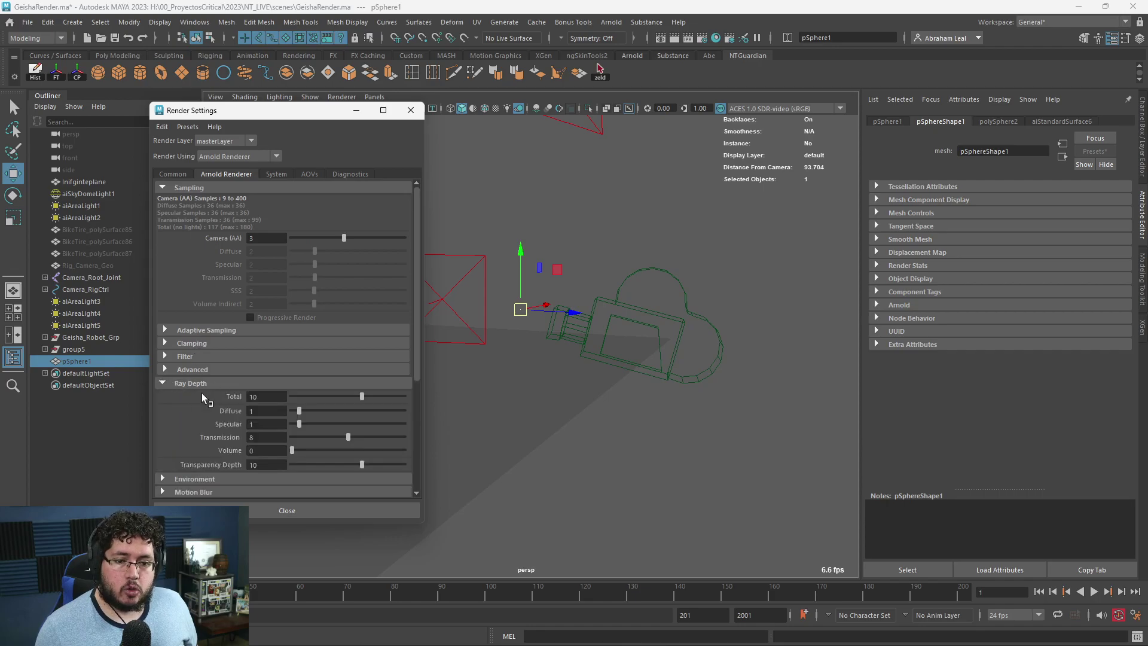
double_click(257, 408)
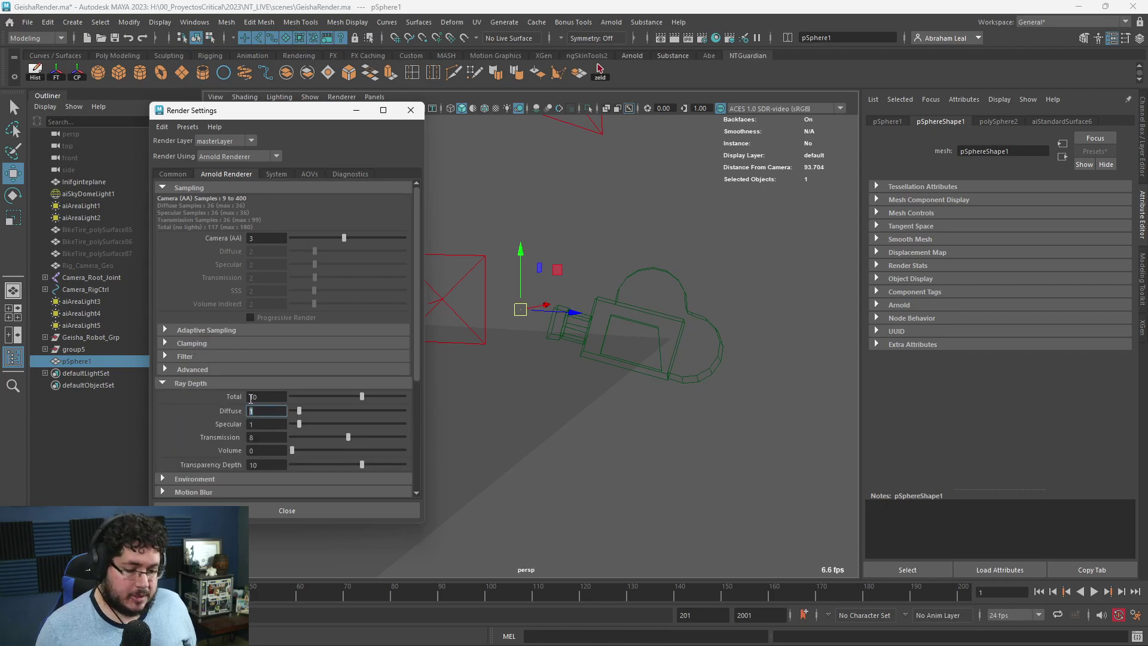
type("4")
key("Tab")
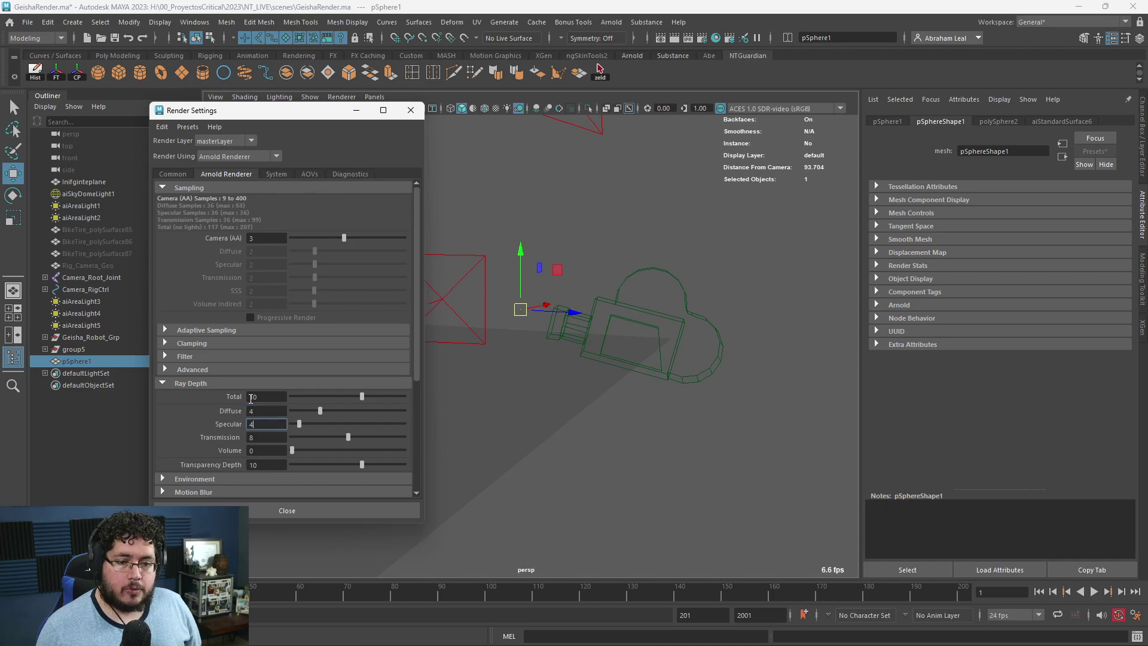
type("4")
key("Tab")
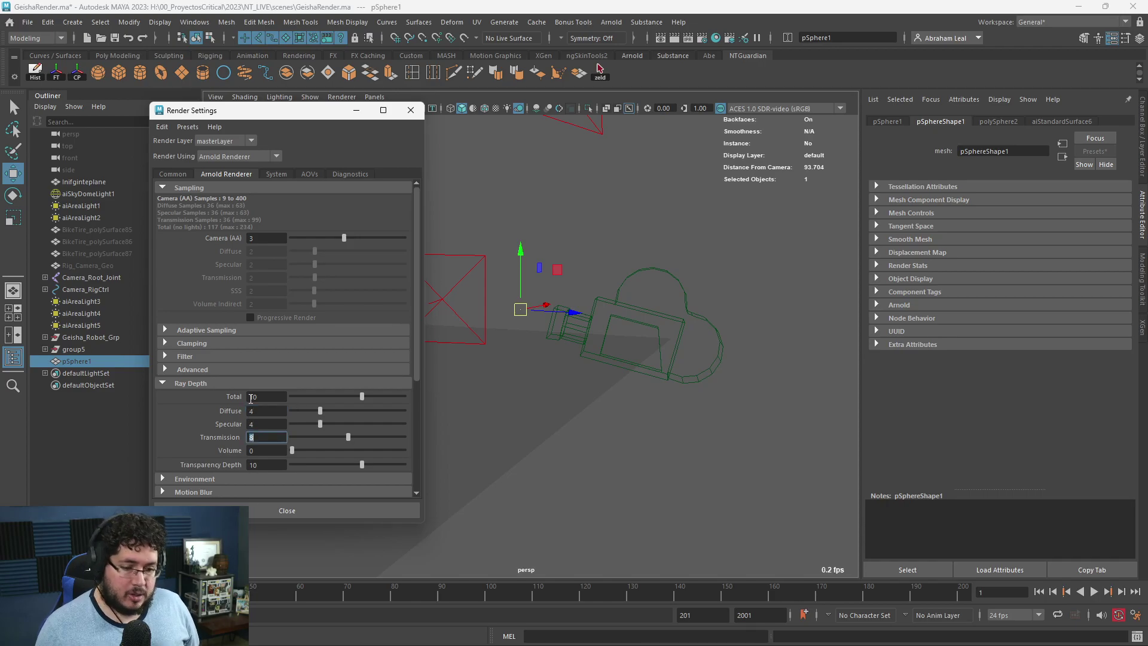
type("16")
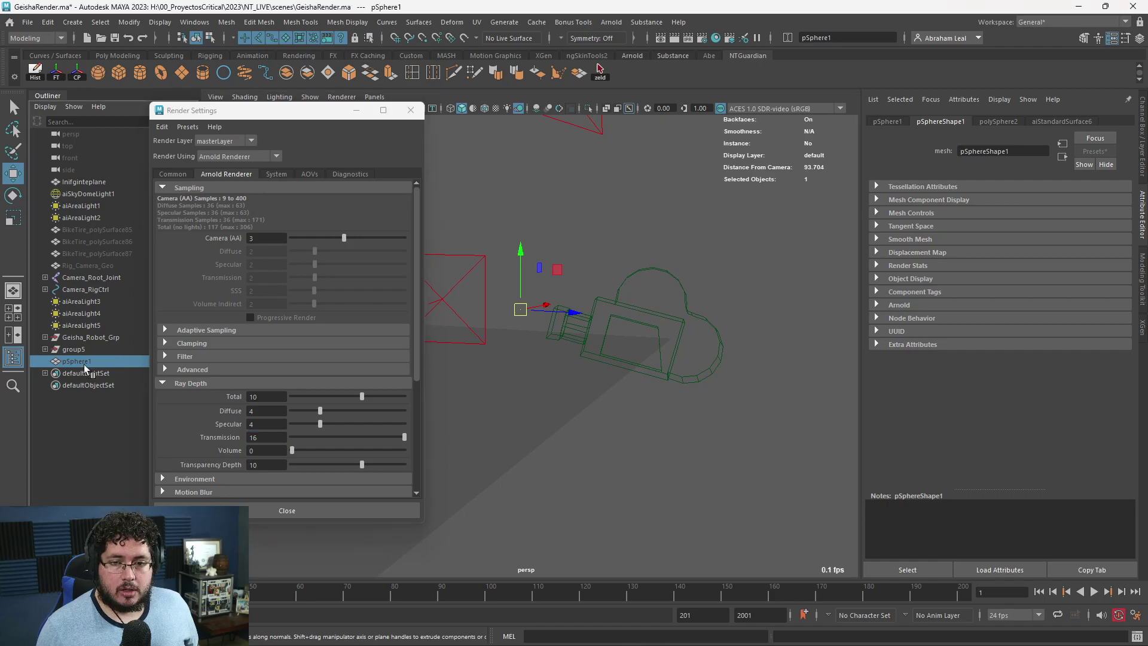
key("h")
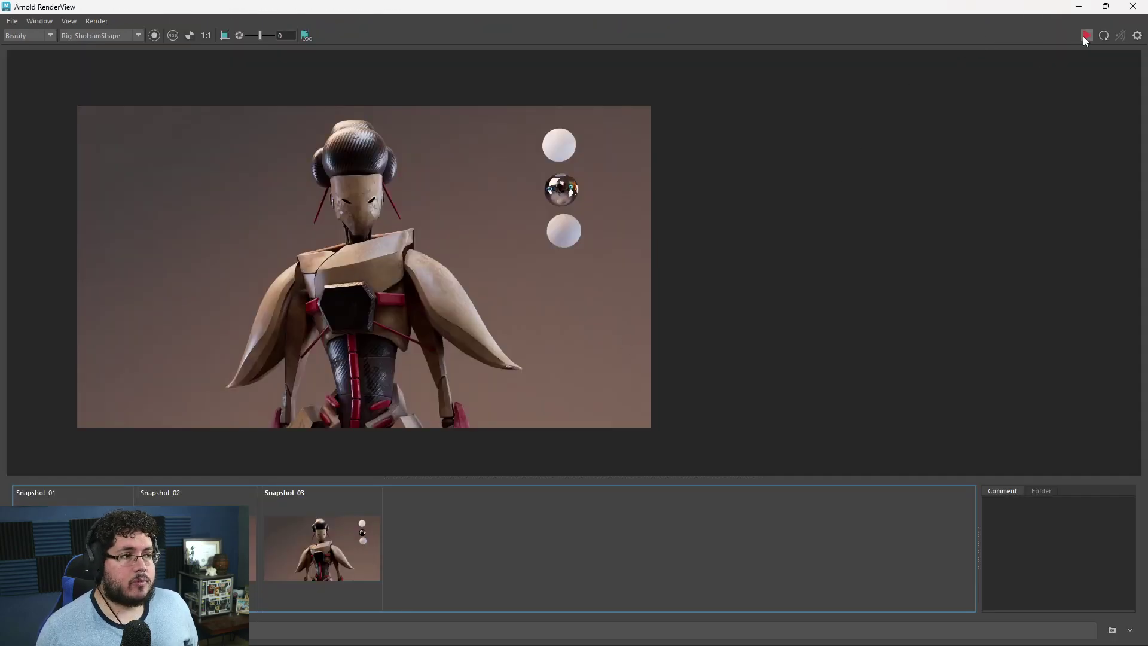
Step: Start a fresh Arnold render of the geisha shot with the deeper ray depths
left_click(1087, 35)
scroll(565, 193, "up", 10)
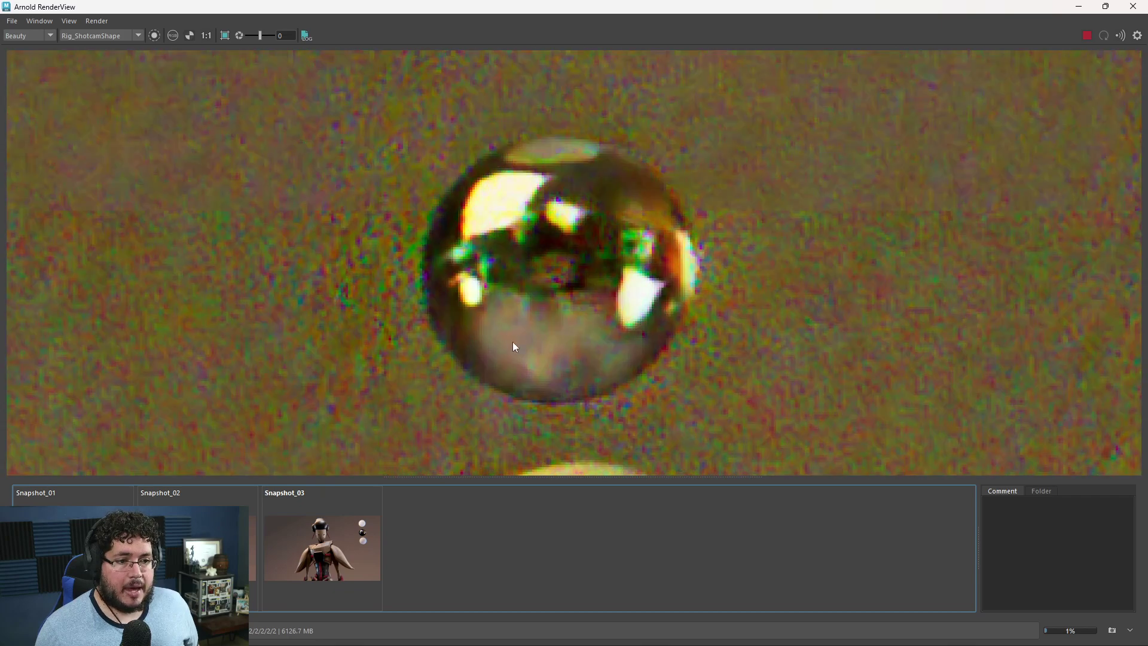
scroll(576, 287, "down", 5)
Step: Zoom and pan the render to inspect refraction in the chrome and glass spheres
scroll(577, 291, "down", 2)
middle_click_drag(392, 307, 514, 206)
scroll(638, 195, "up", 3)
middle_click_drag(638, 195, 552, 254)
scroll(649, 217, "up", 1)
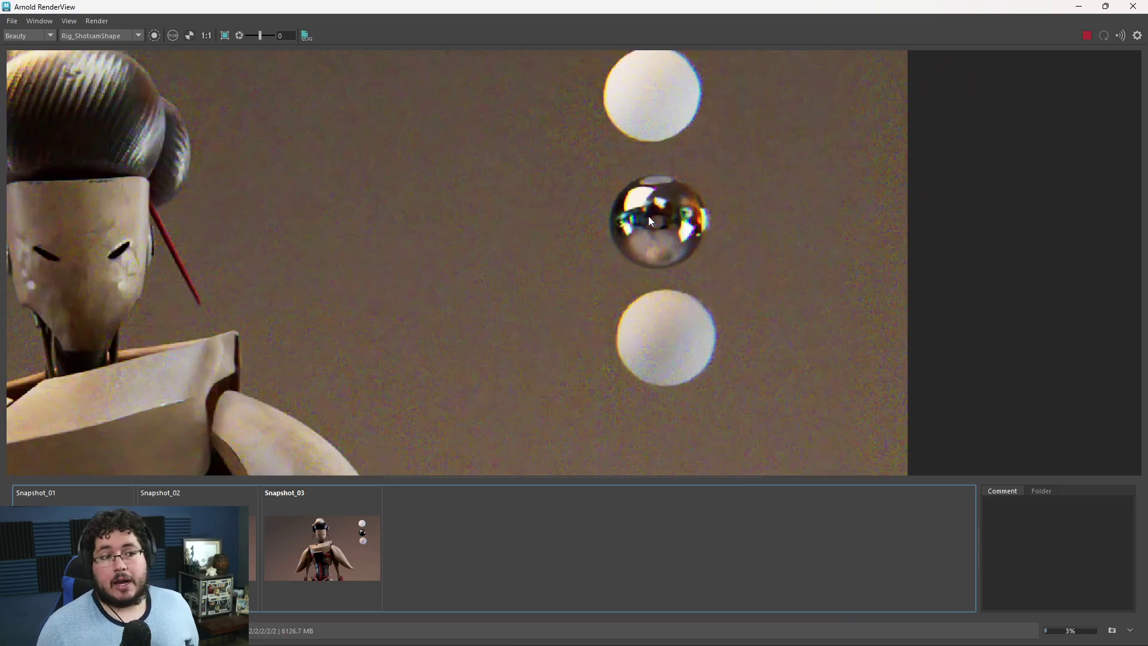
scroll(648, 216, "down", 3)
middle_click_drag(395, 307, 511, 278)
scroll(515, 240, "up", 1)
scroll(517, 269, "down", 3)
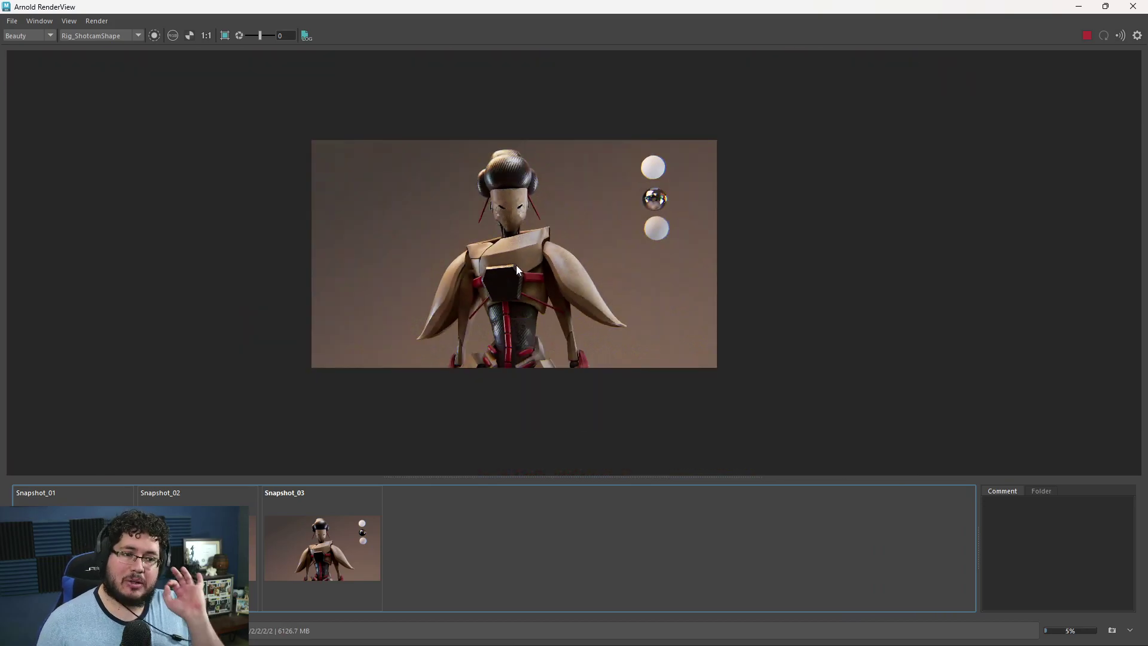
scroll(517, 270, "up", 3)
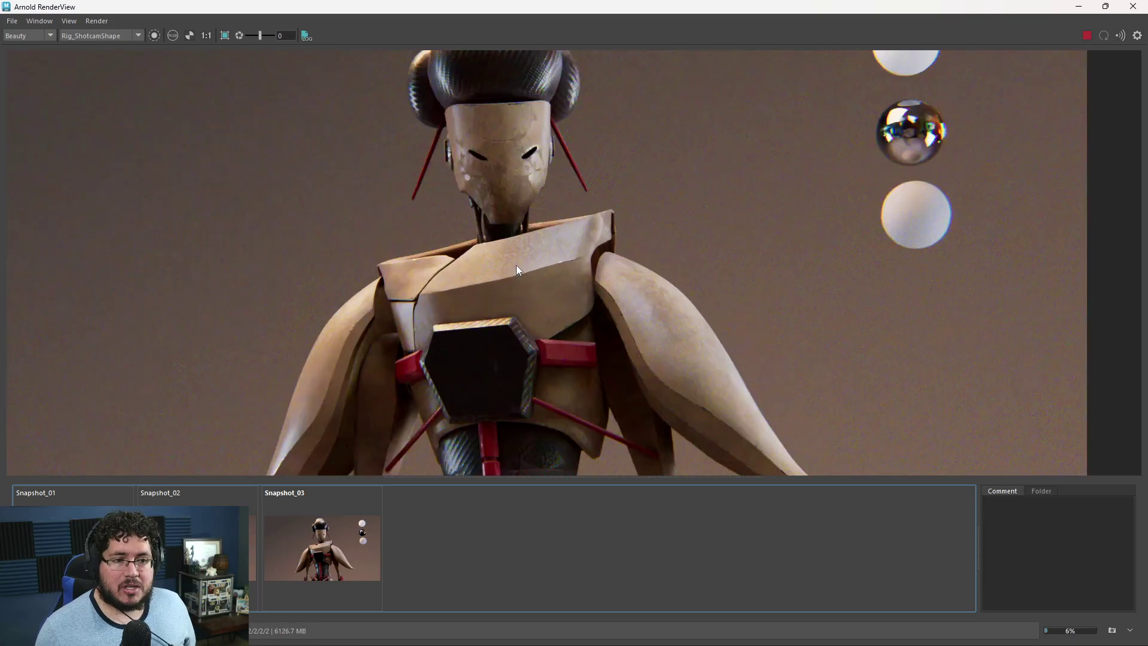
scroll(564, 239, "down", 3)
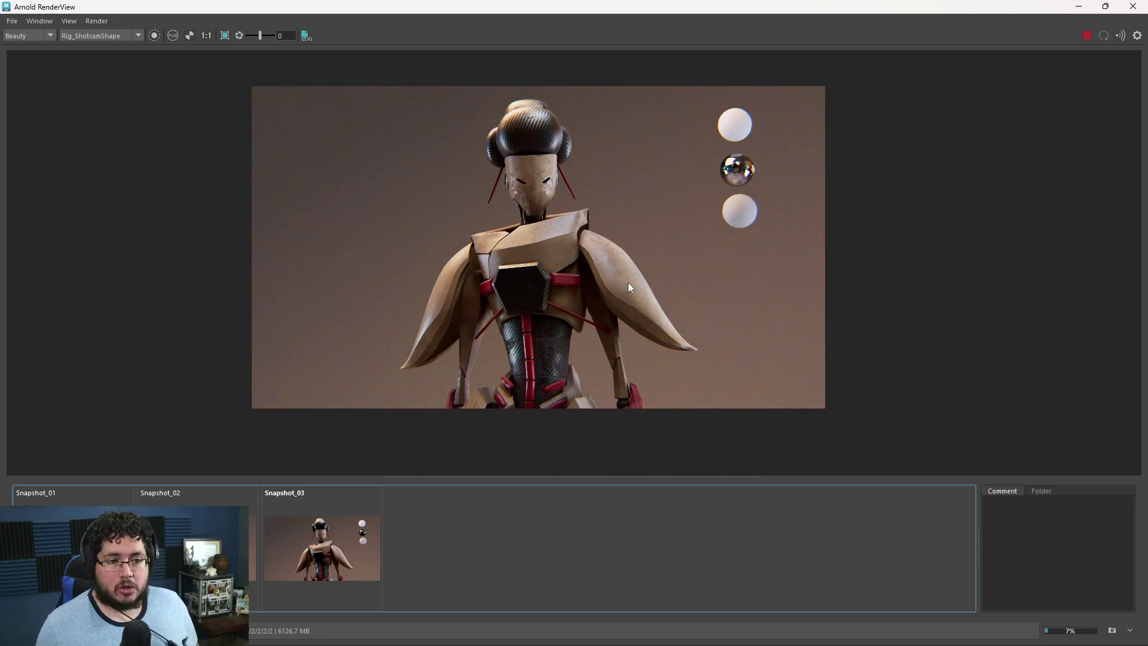
scroll(598, 227, "up", 3)
scroll(602, 233, "down", 2)
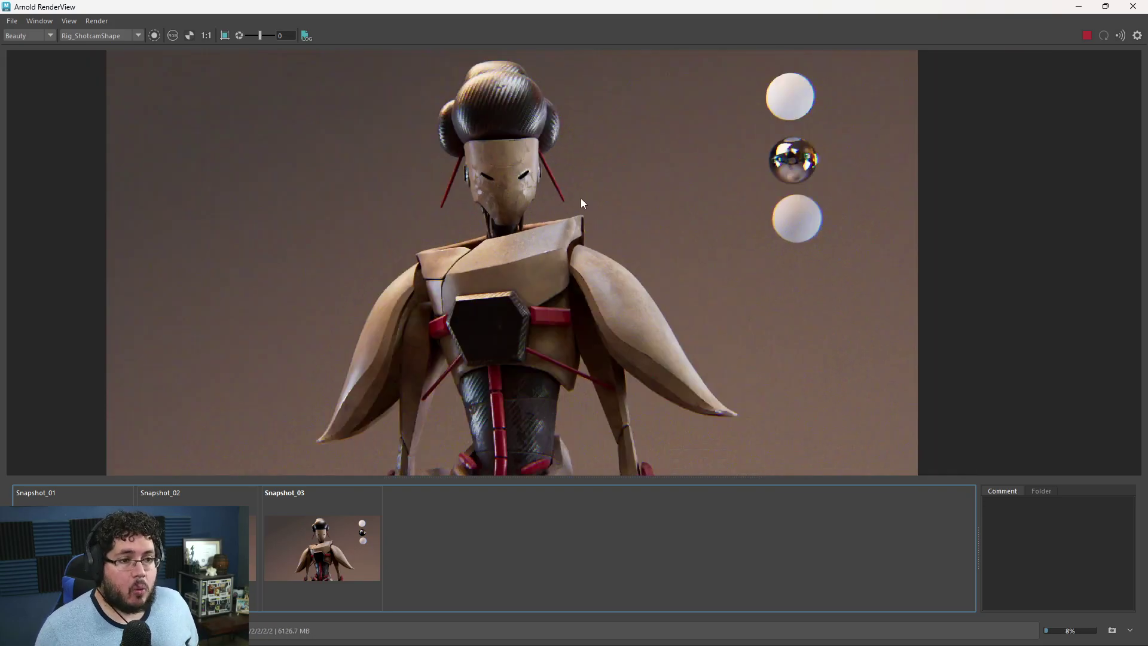
scroll(619, 231, "down", 2)
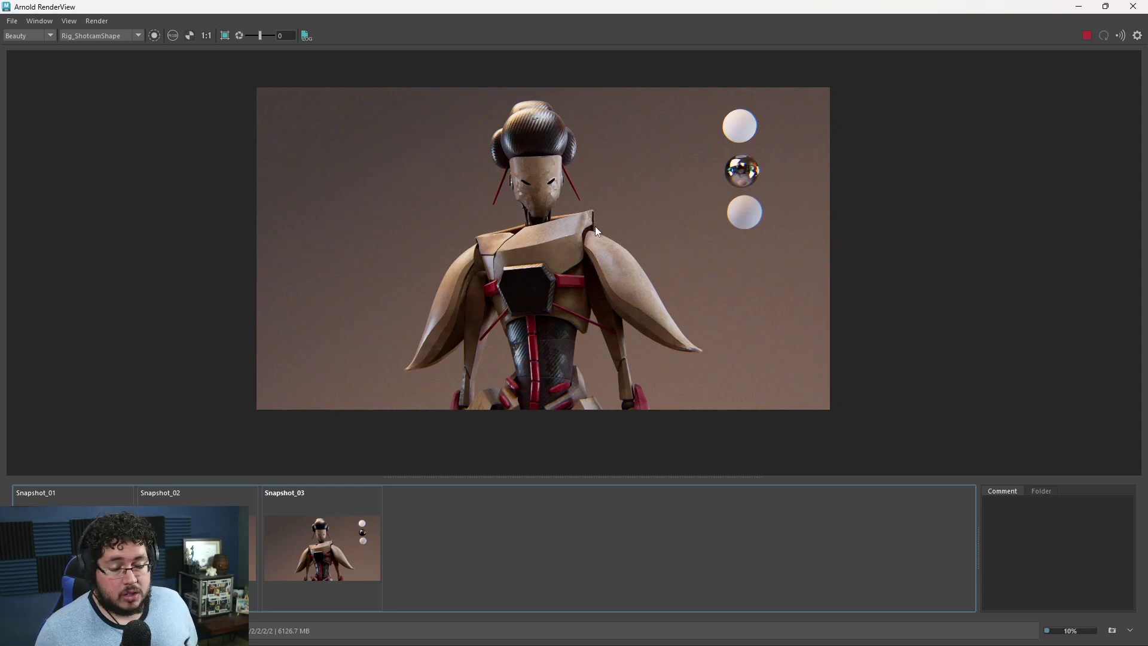
middle_click_drag(588, 238, 583, 234)
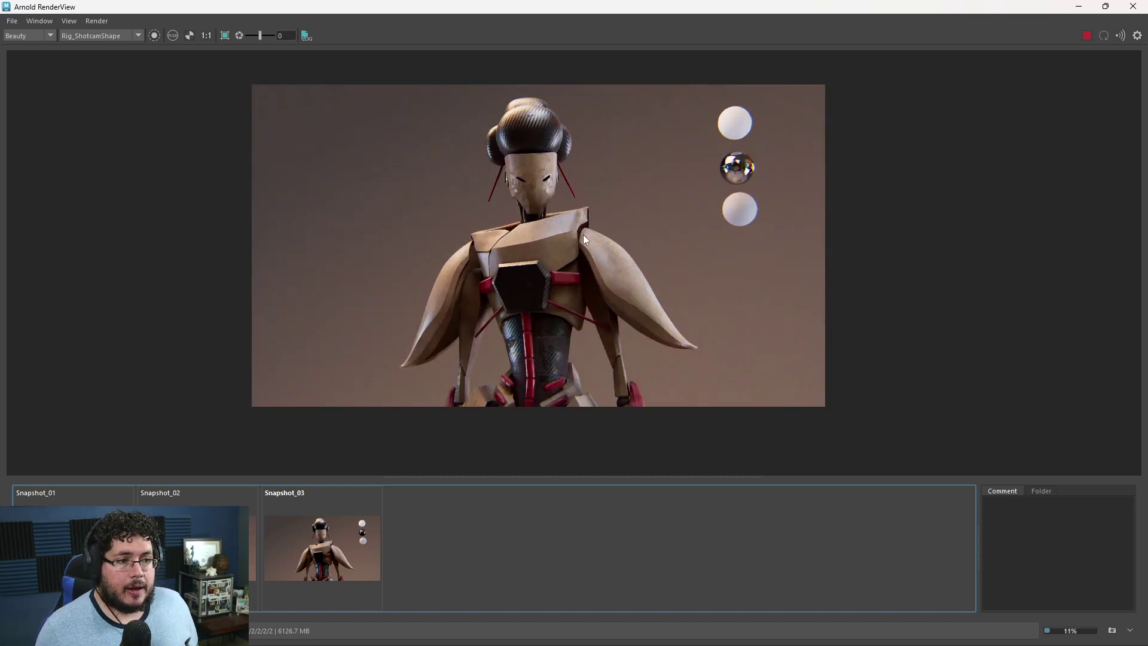
scroll(649, 166, "up", 3)
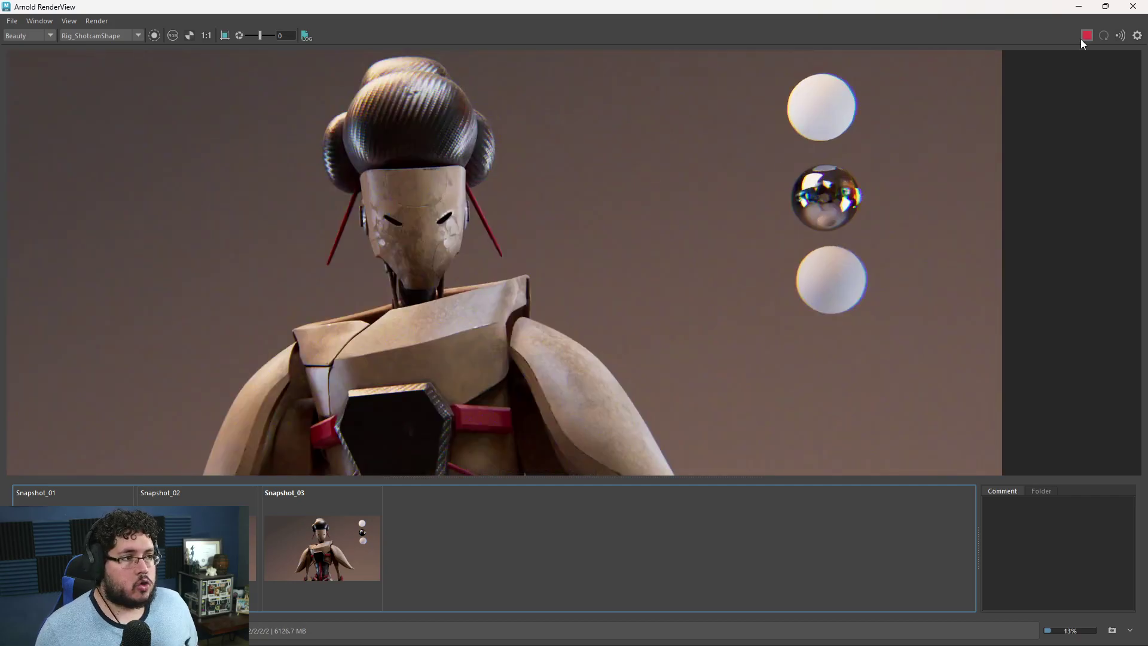
Step: Parent the lens sphere pSphere1 under the camera rig's Camera_Root_Joint with P
left_click(1078, 6)
left_click(618, 295, "shift")
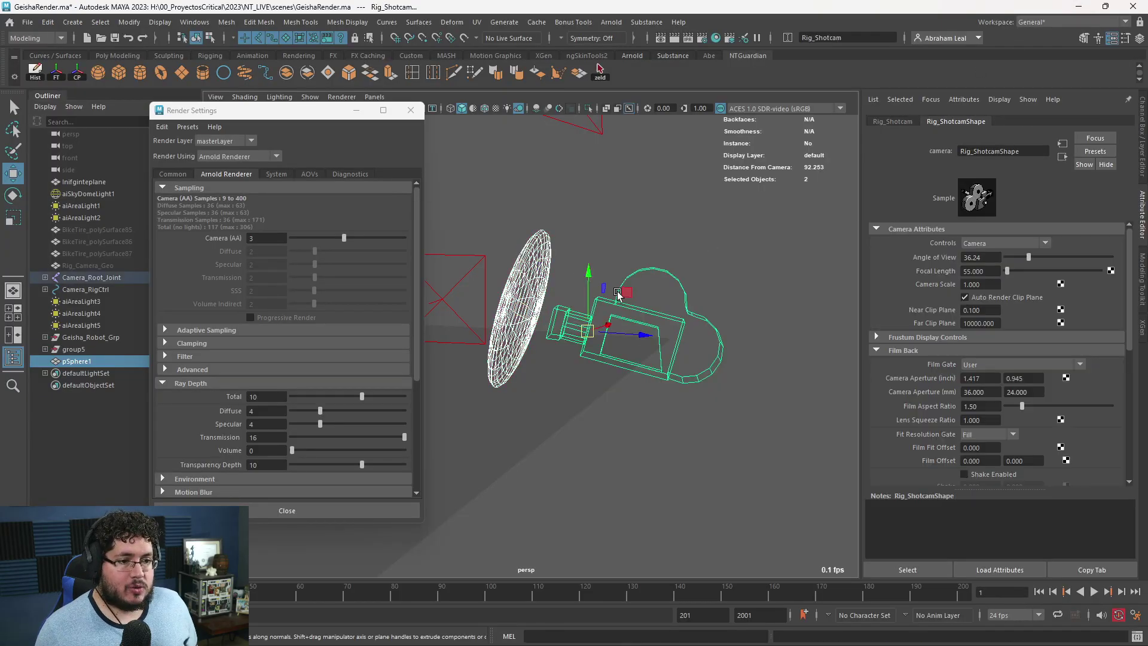
key("p")
left_click(536, 244)
key("ctrl+z")
Step: Test the parenting by rotating the camera rig, undo it, and reselect pSphere1
left_click(622, 292)
left_click(622, 292)
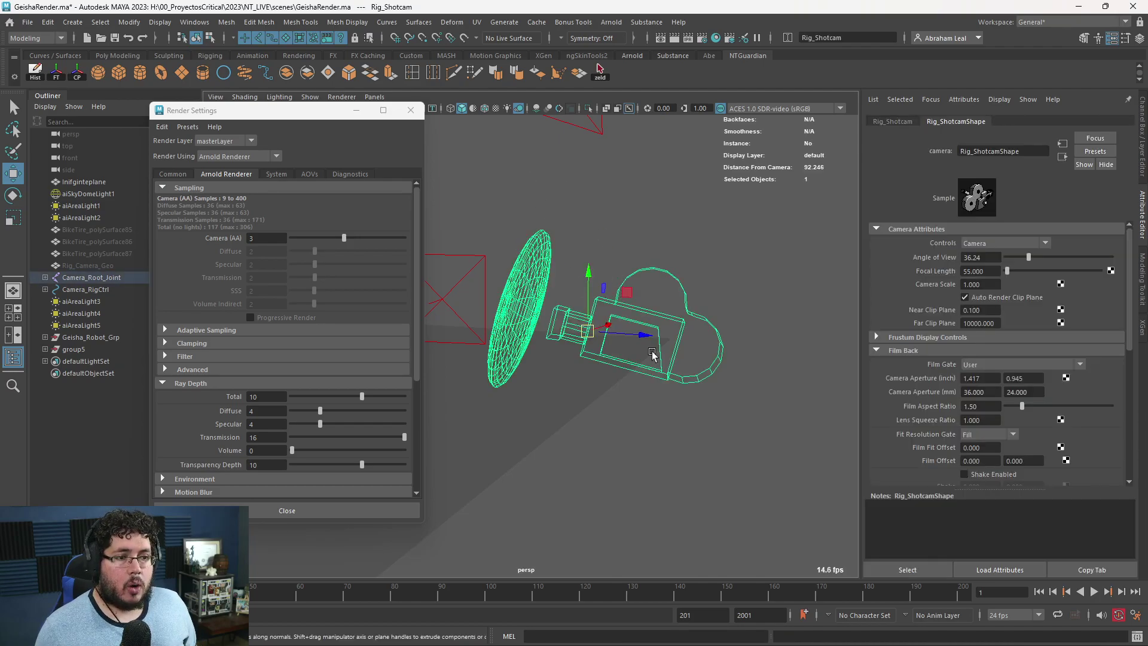
key("e")
left_click_drag(591, 320, 655, 215)
key("ctrl+z")
left_click(658, 209)
left_click(535, 256)
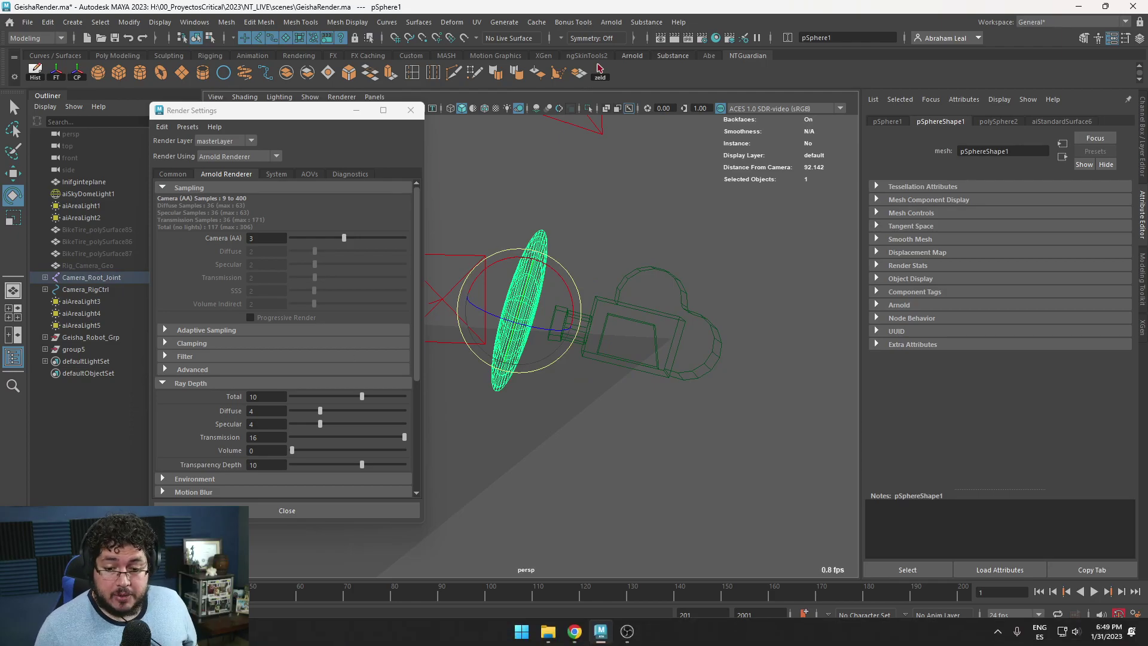
Step: Set the aiStandardSurface6 lens material's Dispersion Abbe to 0.010
left_click(601, 638)
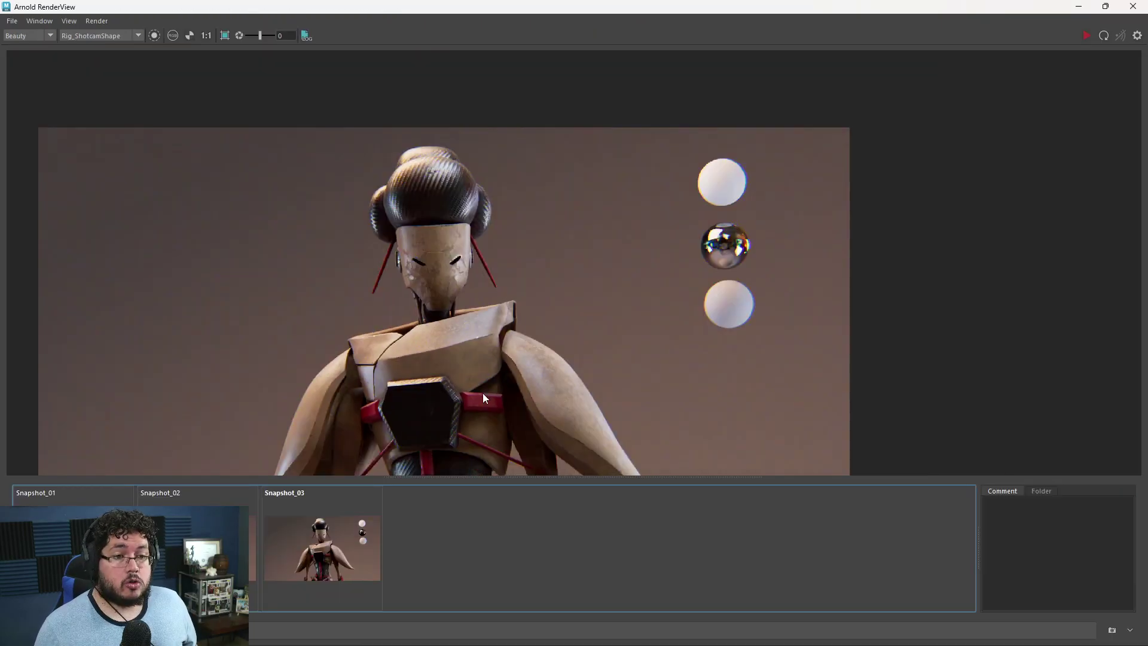
scroll(482, 393, "down", 2)
left_click(1077, 7)
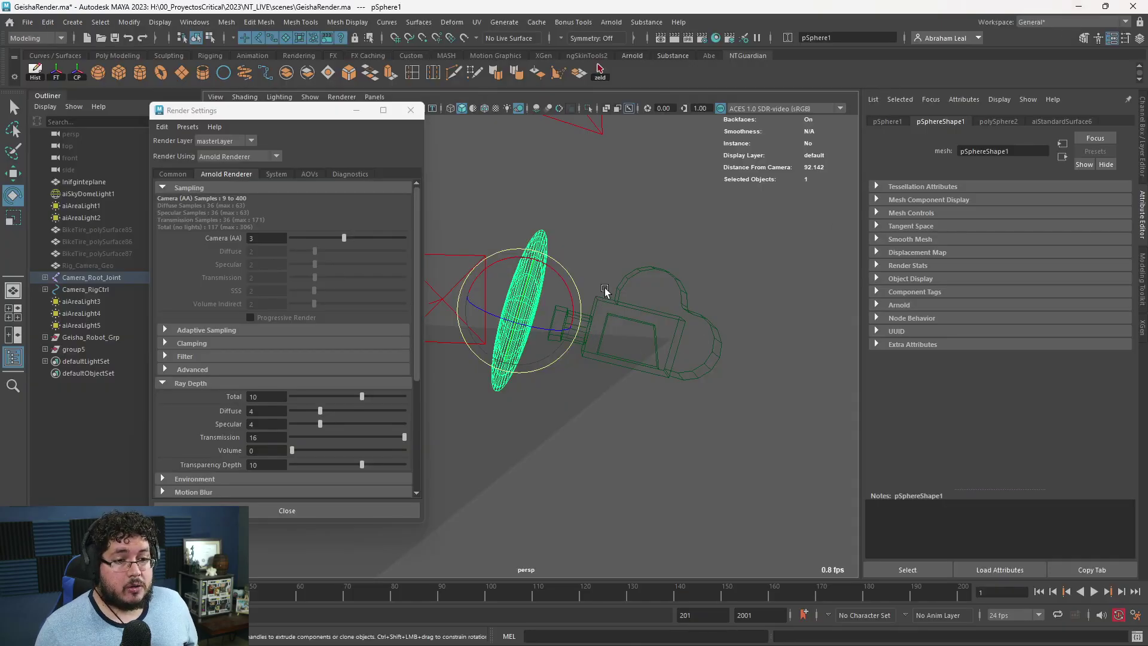
left_click(1051, 121)
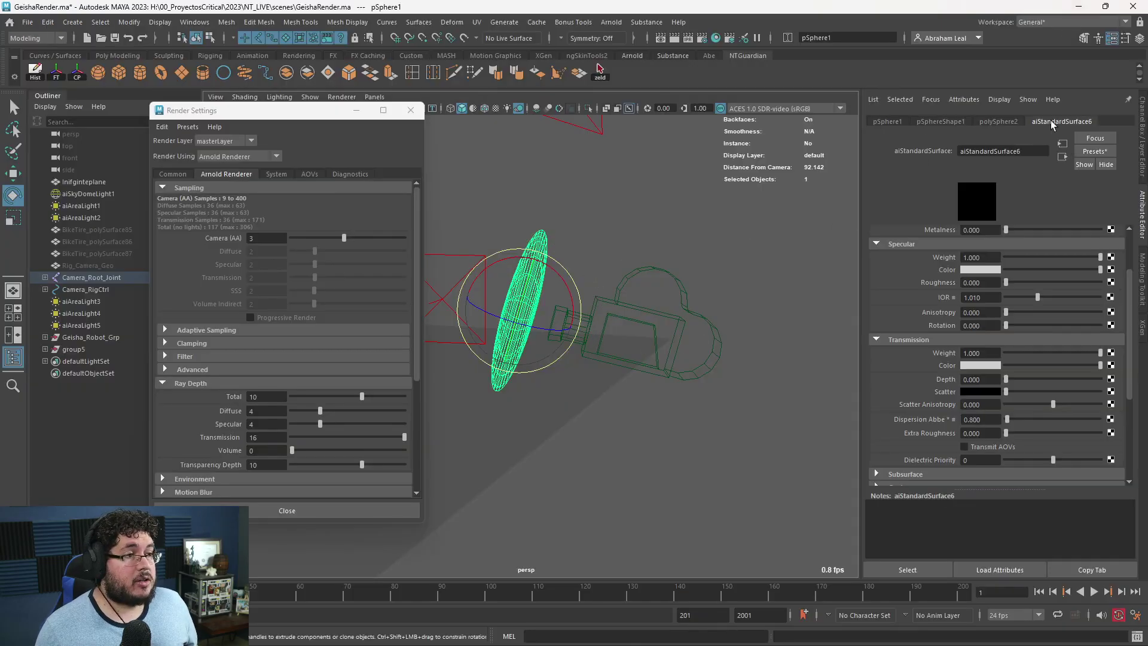
left_click(994, 421)
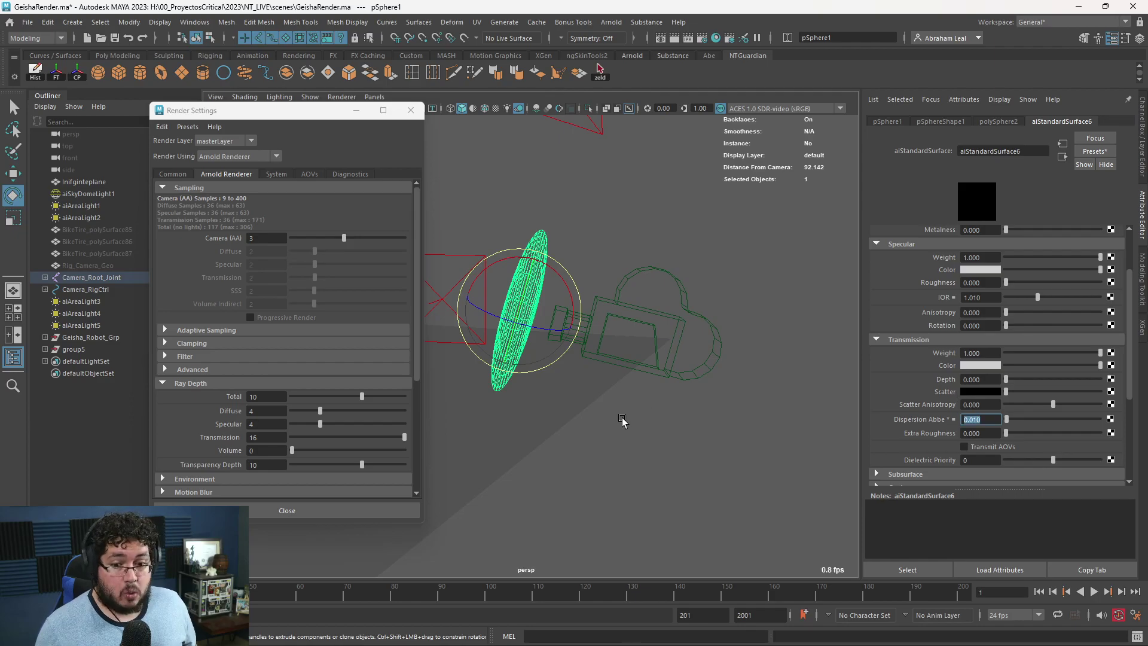
key("alt+Tab")
Step: Re-render in Arnold RenderView and view the strong rainbow fringing on the geisha
left_click(1088, 37)
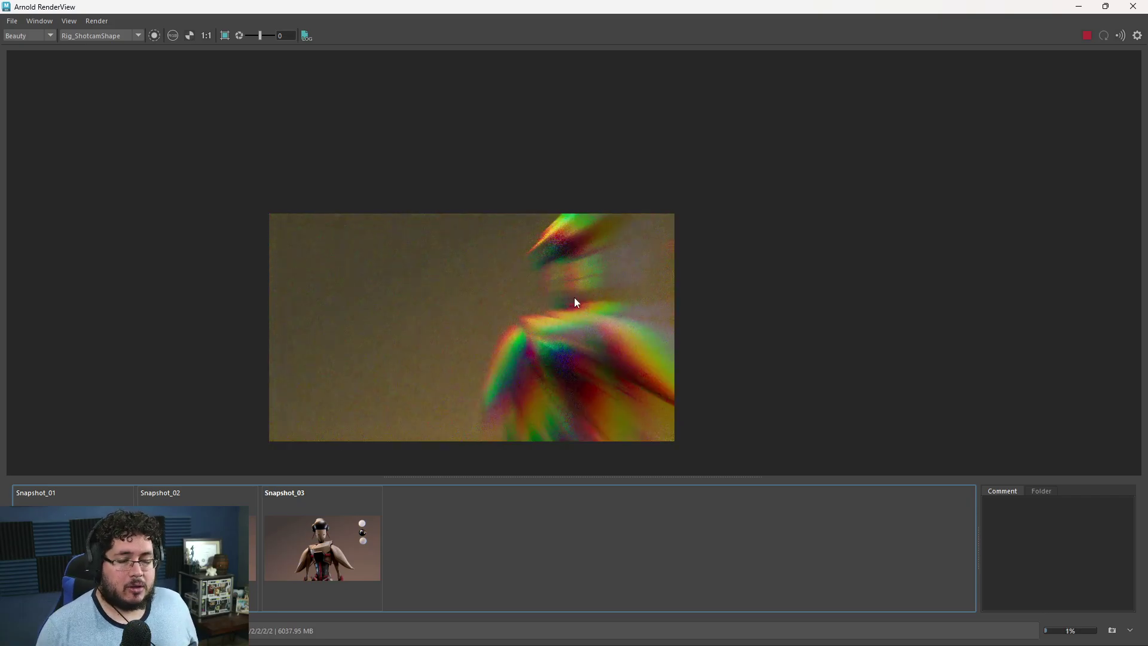
scroll(576, 302, "up", 3)
middle_click_drag(615, 299, 579, 213)
scroll(578, 212, "down", 3)
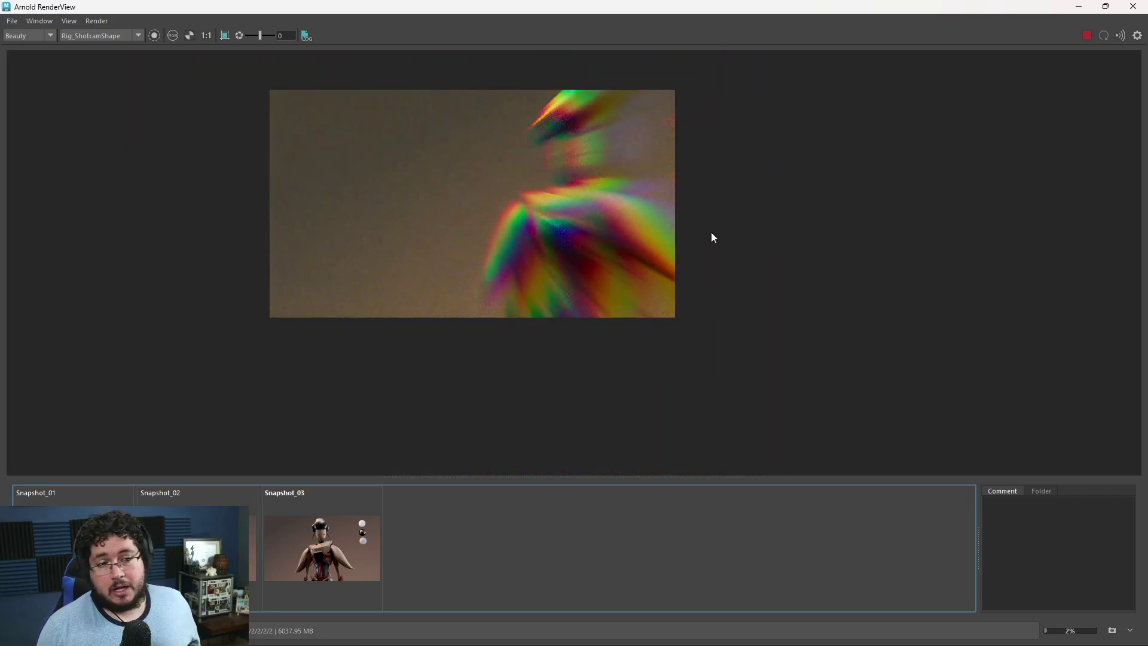
left_click(1079, 7)
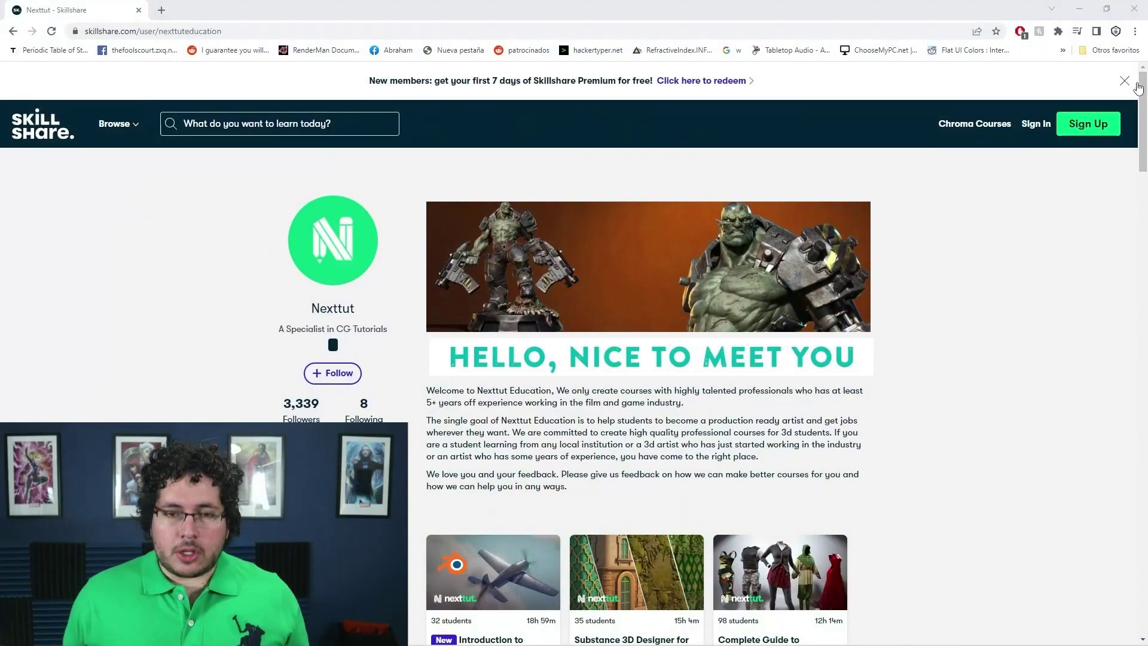
Step: Close the free-premium banner and scroll through Nexttut's CG course cards
left_click(1125, 80)
scroll(1124, 179, "down", 2)
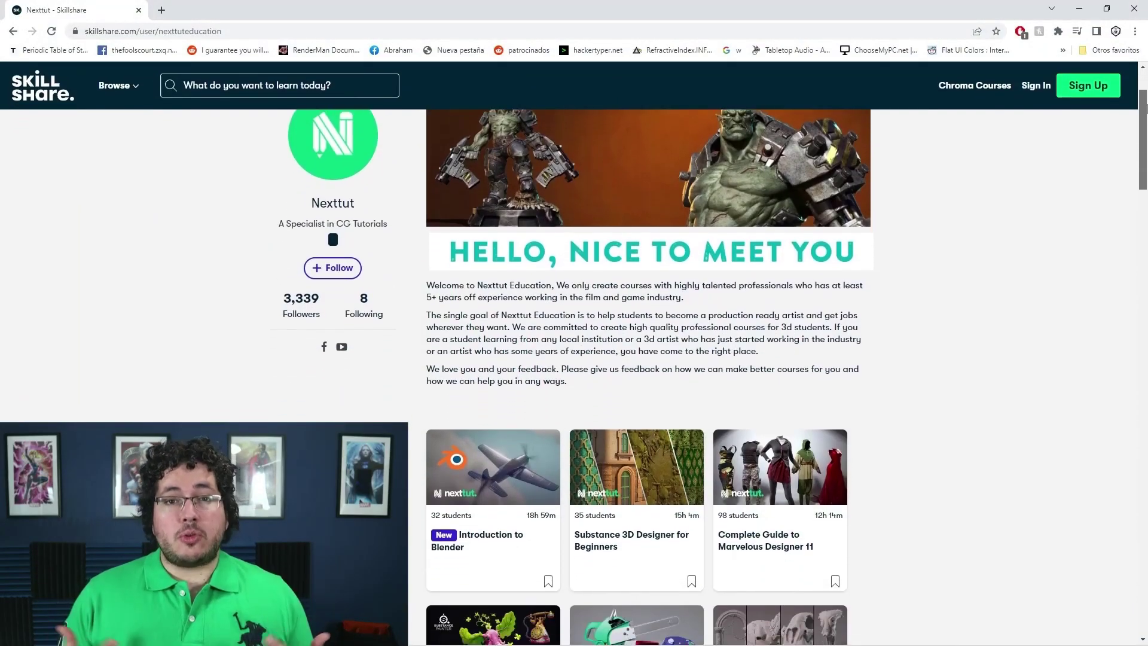
scroll(693, 371, "down", 3)
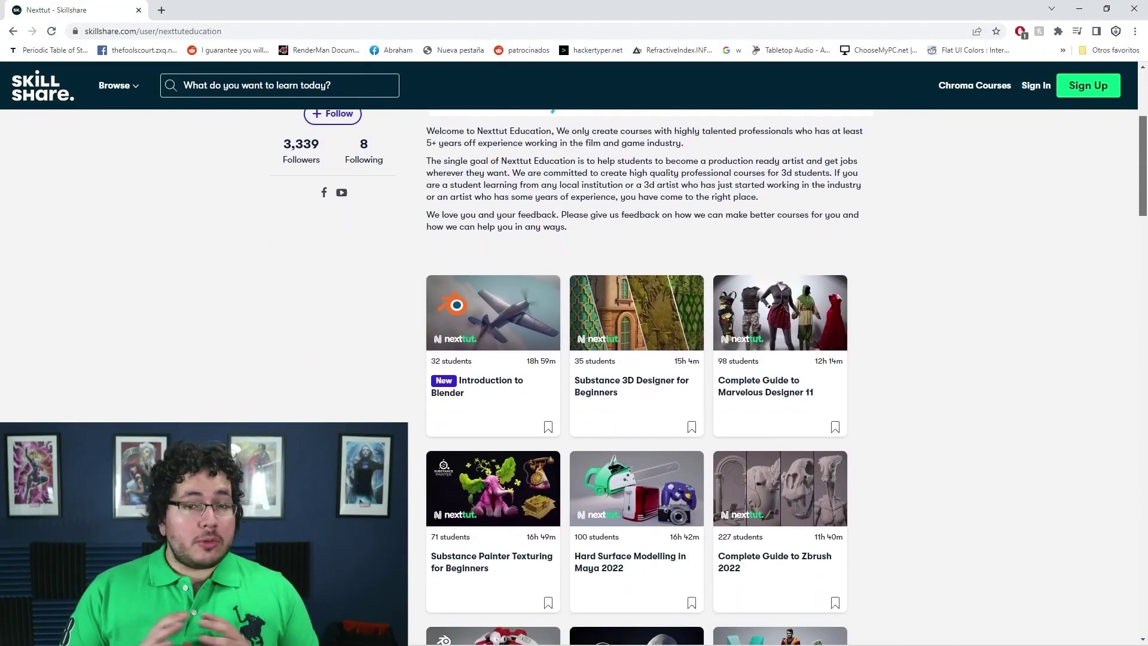
scroll(637, 370, "down", 3)
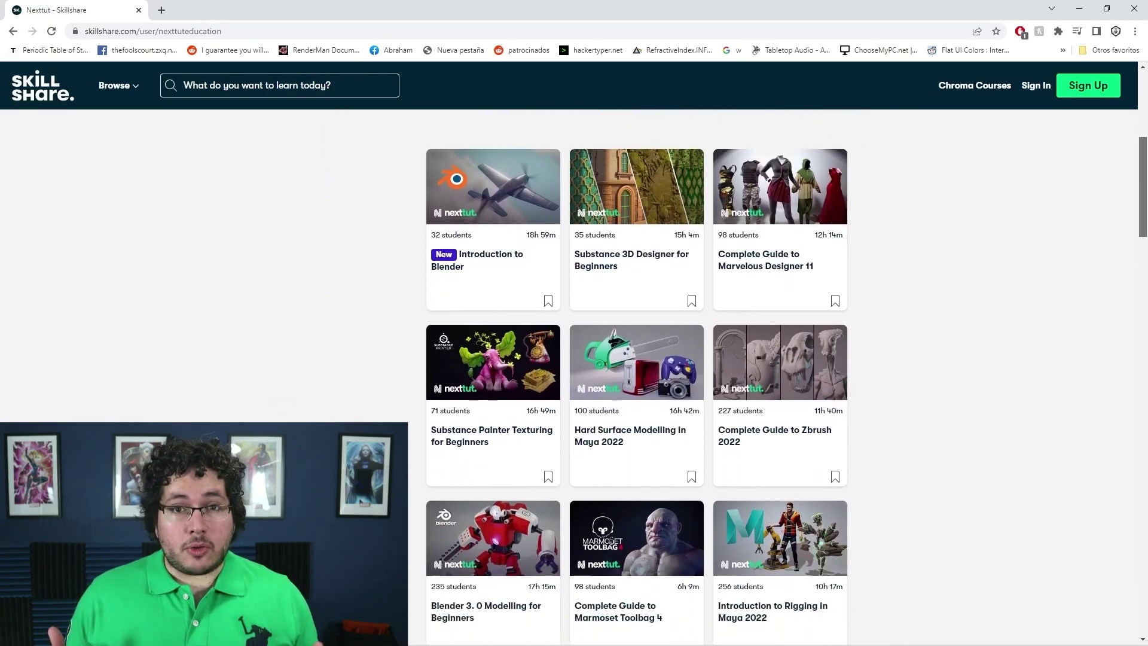
scroll(1144, 199, "down", 2)
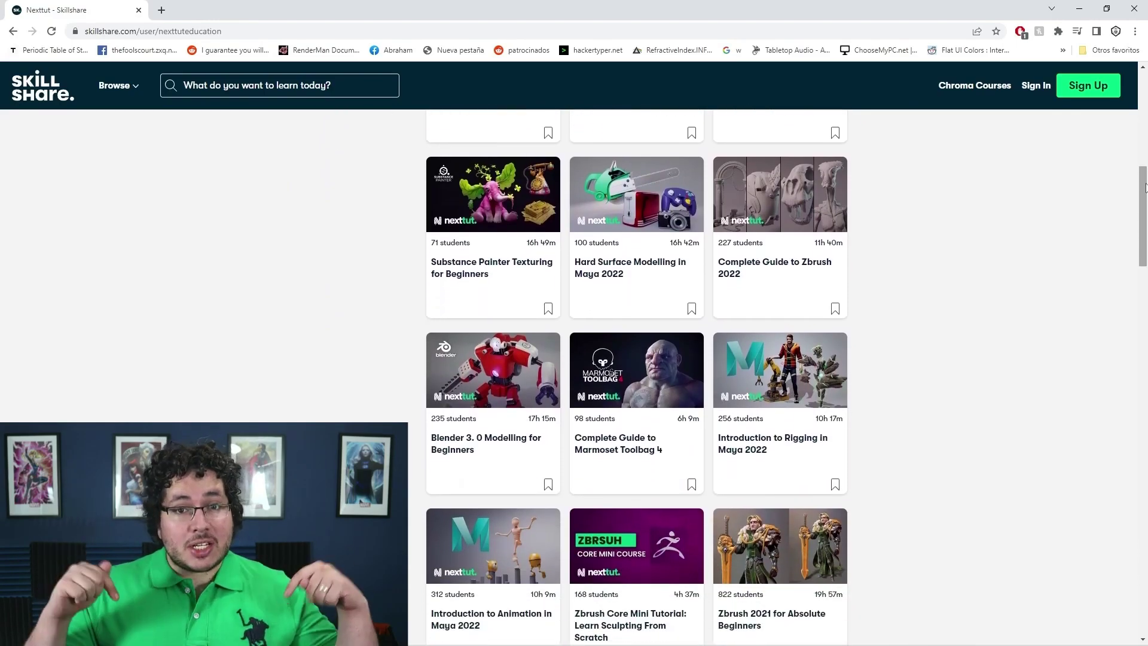